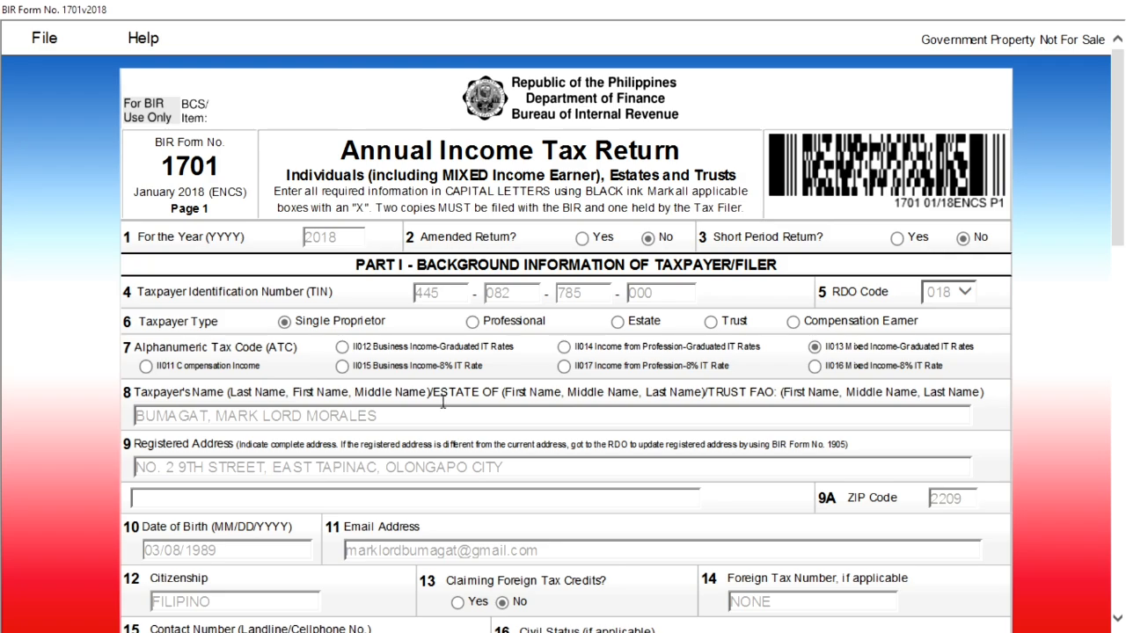
# Review page 1 of the annual income tax return, from the background information through the payment details.
pyautogui.scroll(-6, 444, 409)
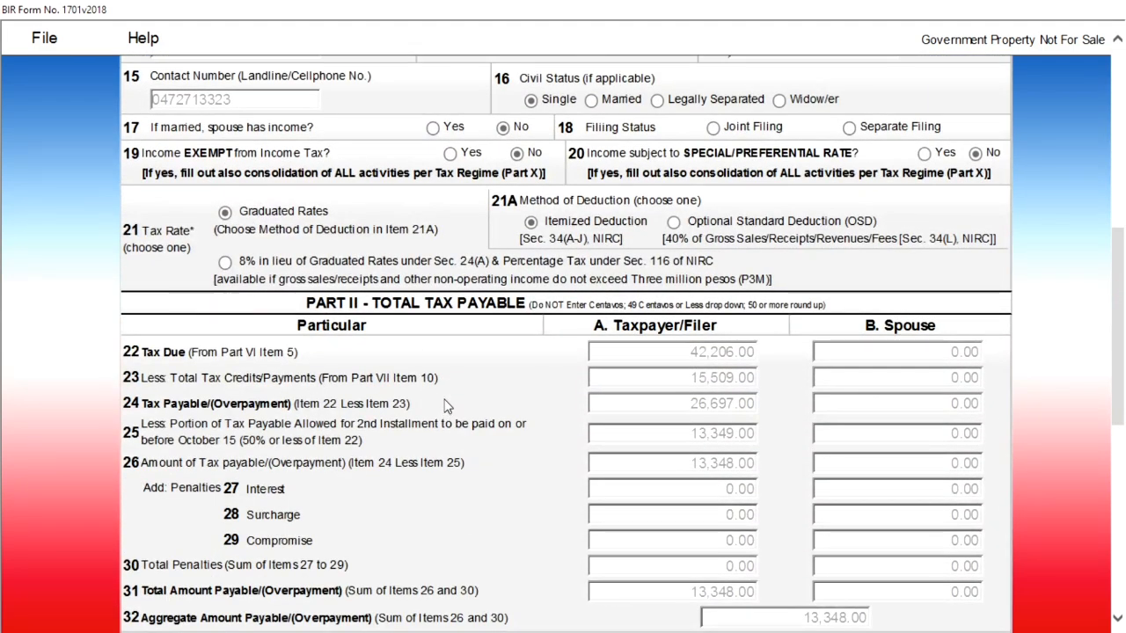
pyautogui.scroll(-5, 445, 408)
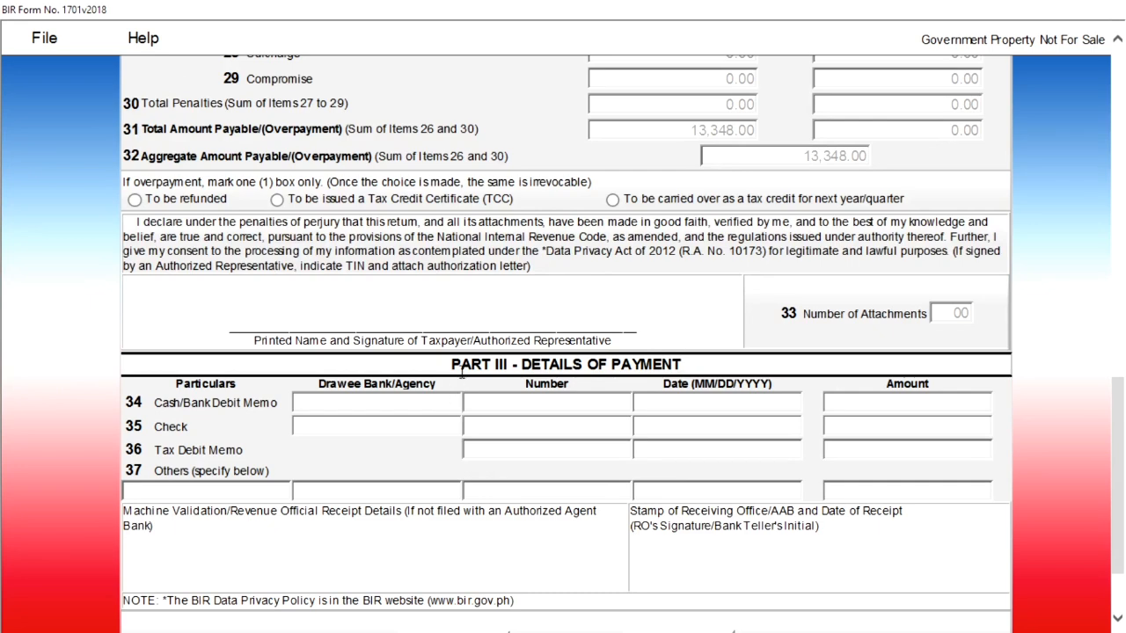
pyautogui.scroll(-3, 449, 400)
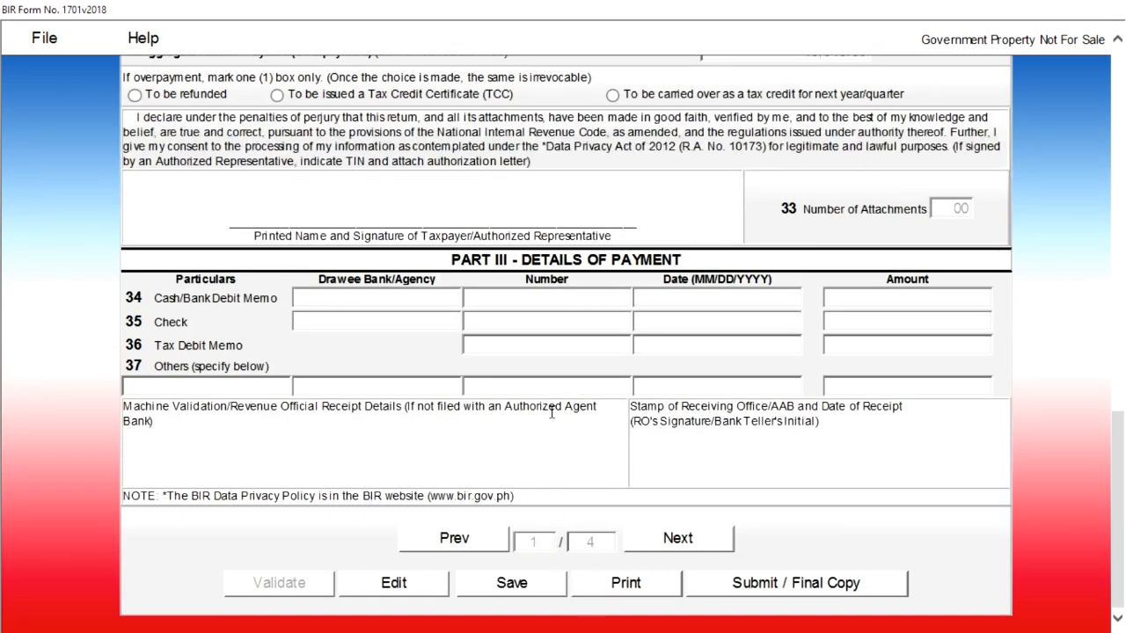
pyautogui.scroll(8, 541, 411)
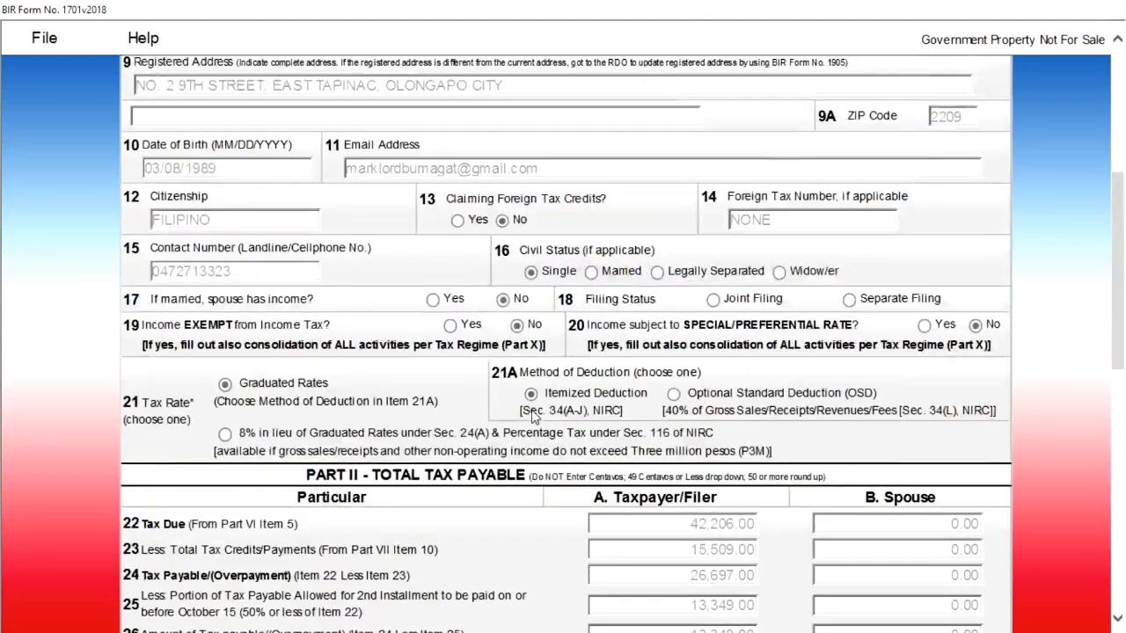
# Switch to Foxit Reader and examine how the Form 1701 page 1 printout is laid out across its PDF pages.
pyautogui.hotkey('alt', 'Tab')
pyautogui.hotkey('alt', 'Tab')
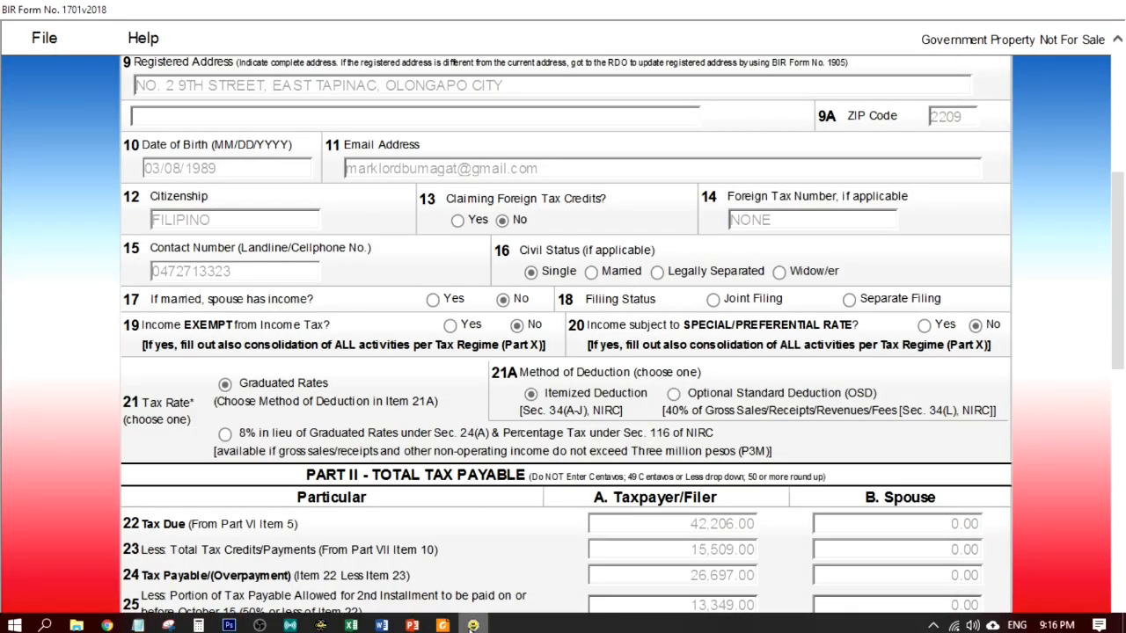
pyautogui.click(442, 625)
pyautogui.scroll(-3, 551, 433)
pyautogui.scroll(2, 551, 431)
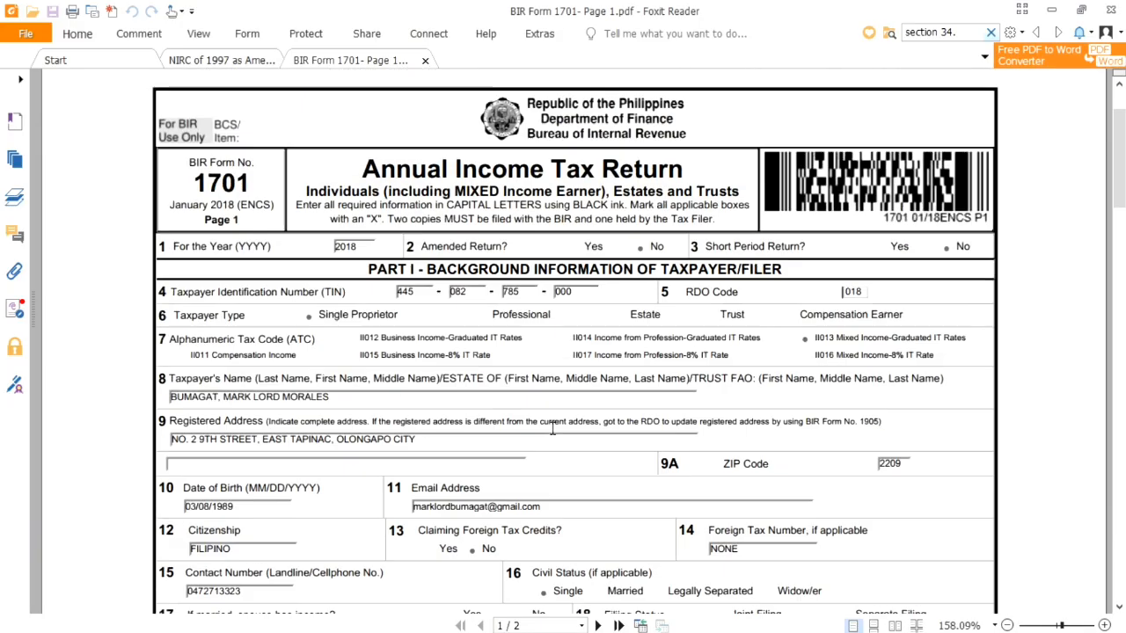
pyautogui.scroll(1, 557, 414)
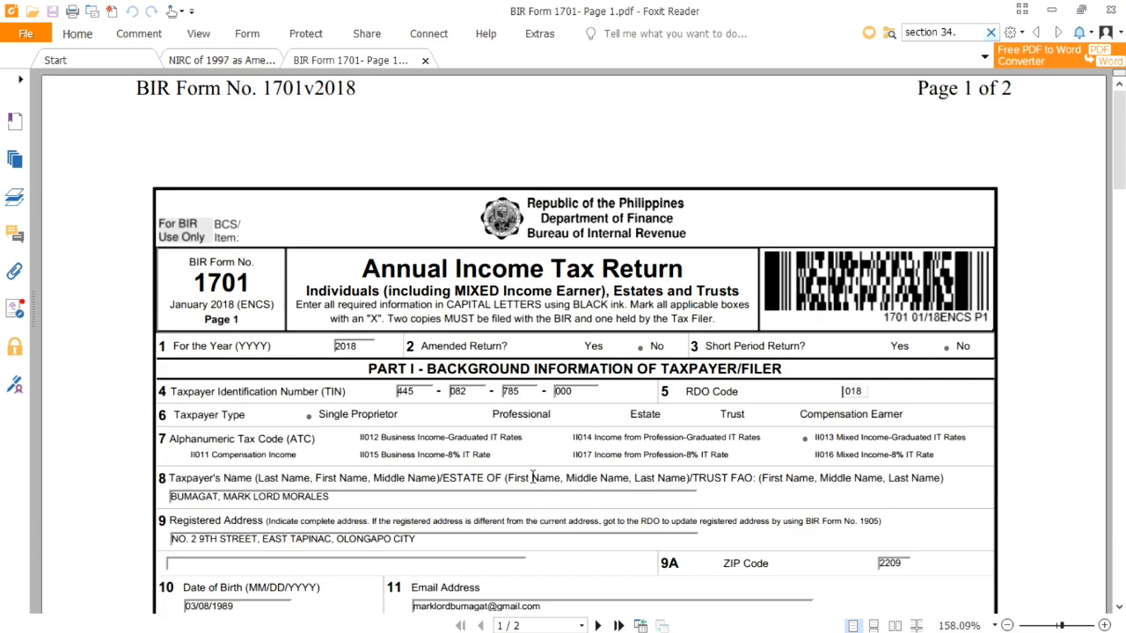
pyautogui.scroll(-5, 535, 474)
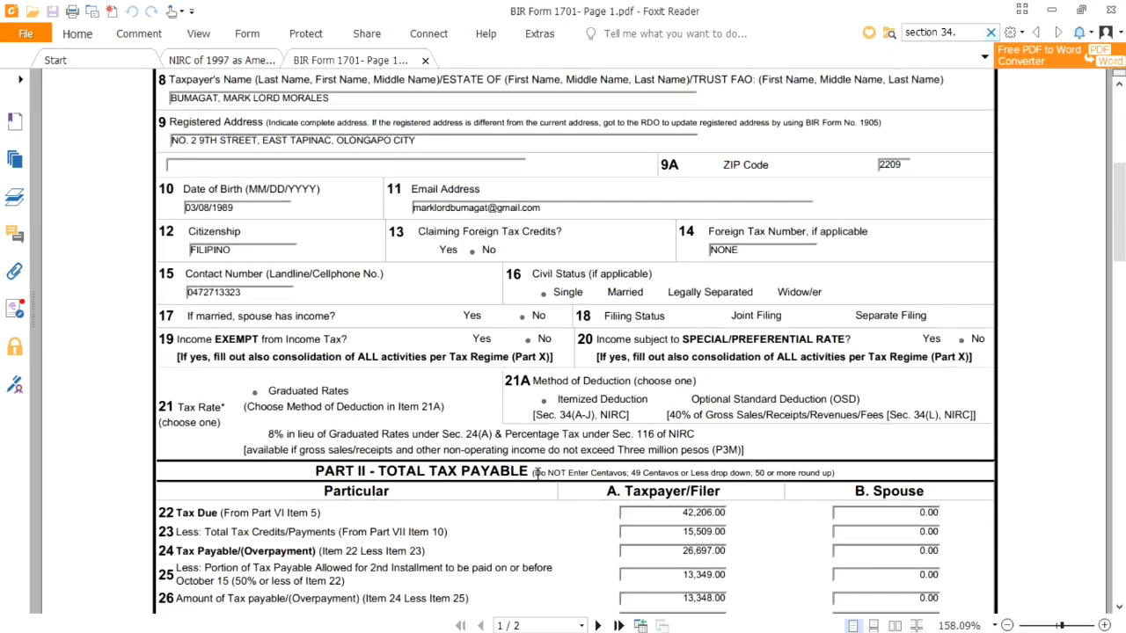
pyautogui.scroll(-3, 538, 475)
pyautogui.scroll(-15, 553, 415)
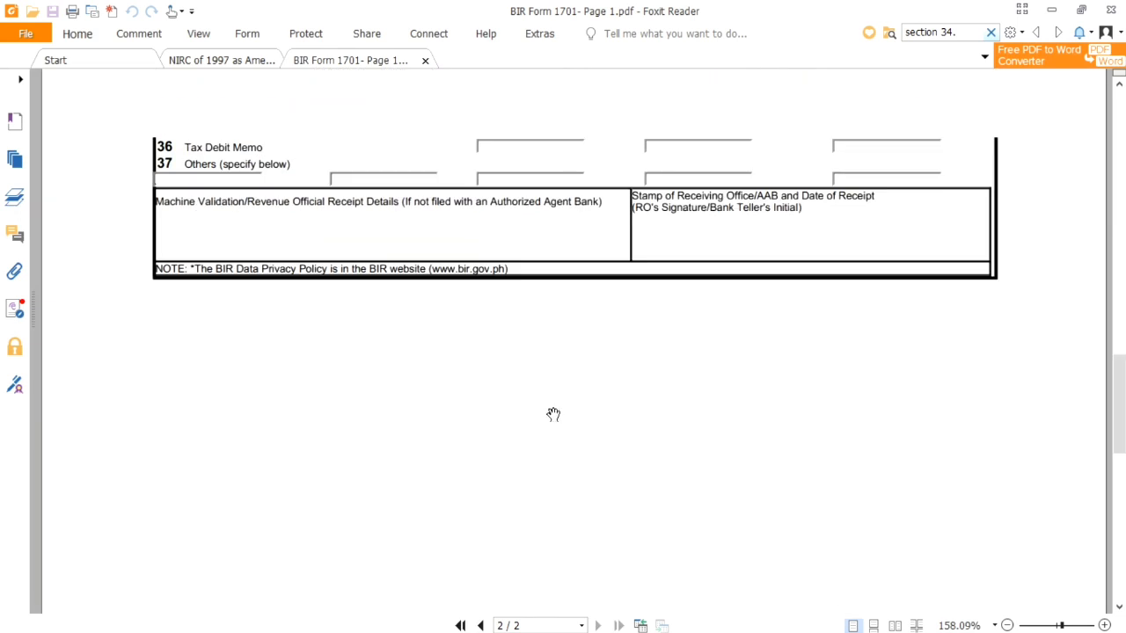
pyautogui.scroll(2, 554, 414)
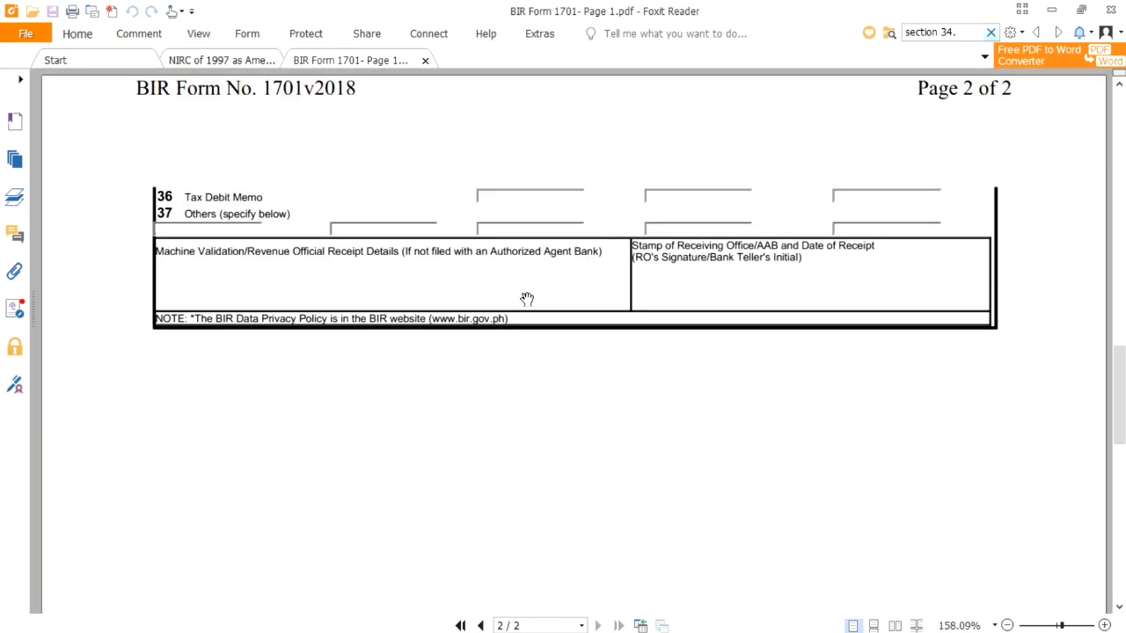
pyautogui.scroll(5, 534, 316)
pyautogui.scroll(-6, 534, 307)
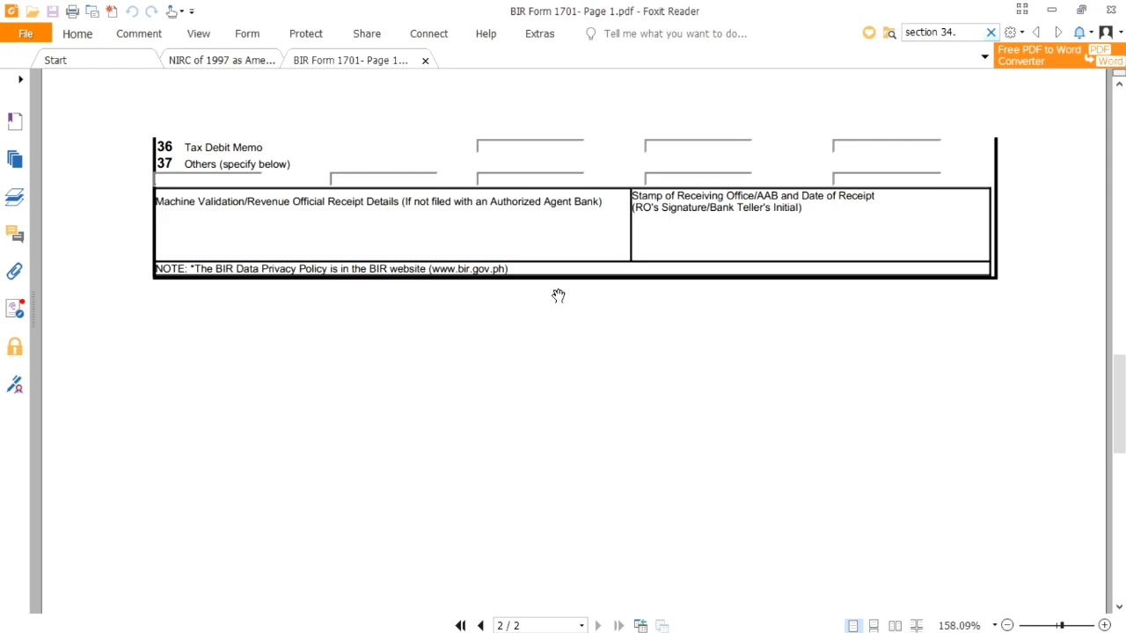
pyautogui.scroll(1, 558, 297)
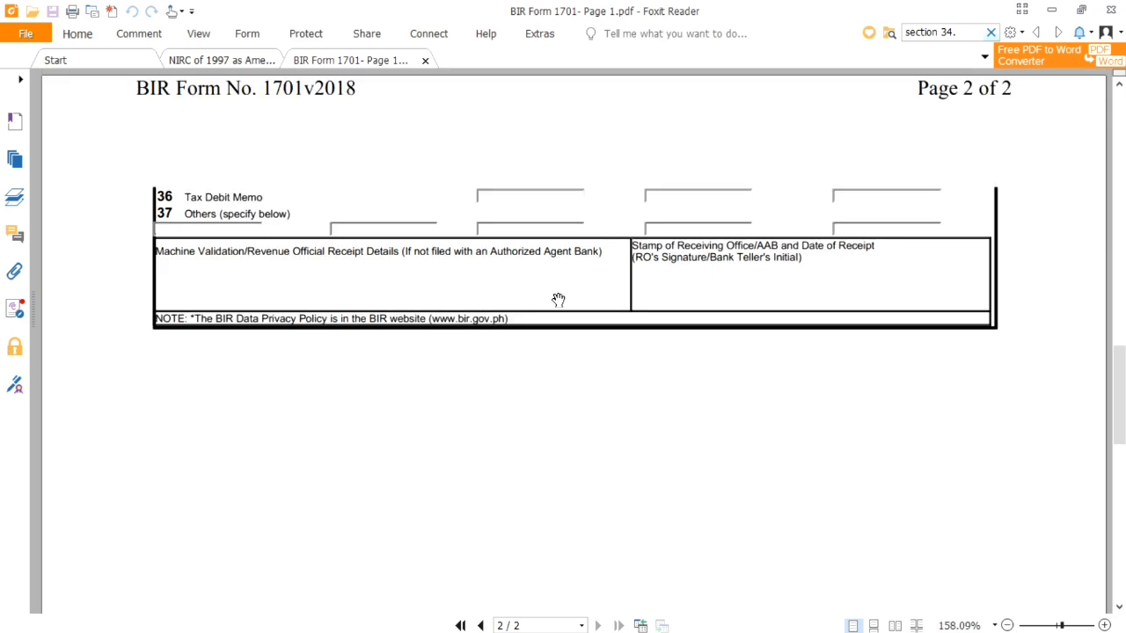
pyautogui.scroll(5, 559, 299)
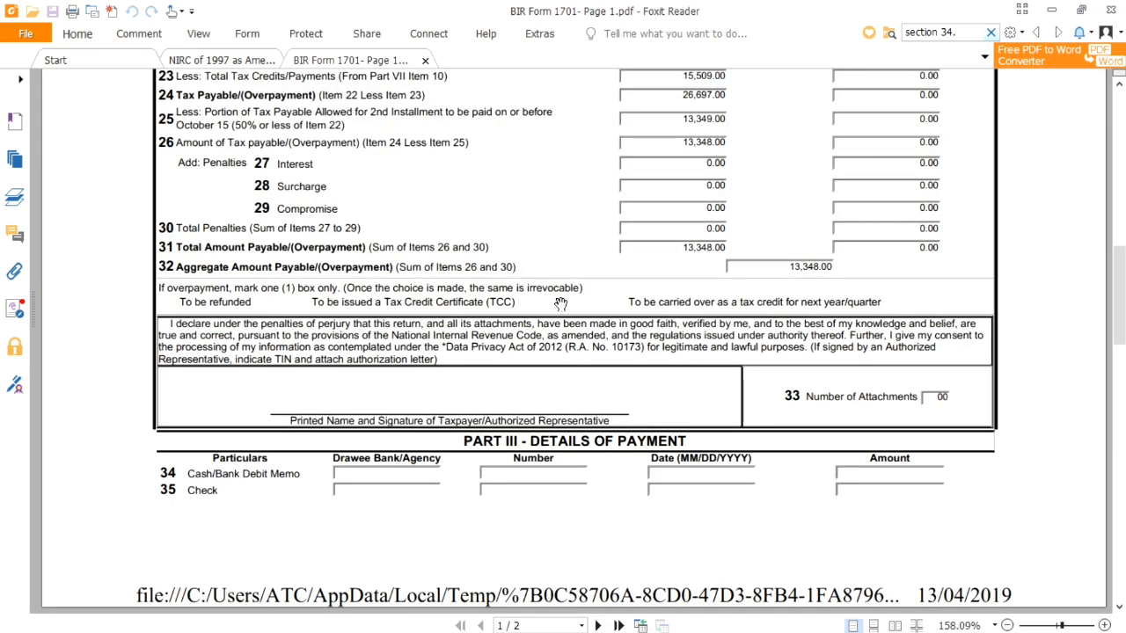
pyautogui.scroll(5, 561, 303)
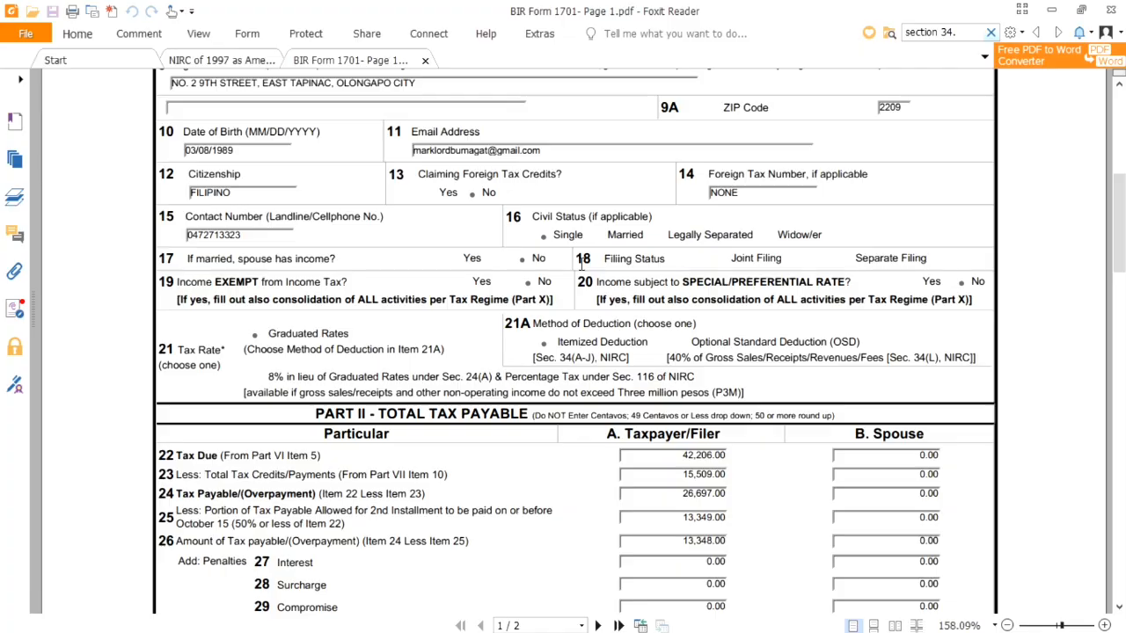
# Return to the BIR form window and bring up the printer selection dialog for page 1 of the return.
pyautogui.hotkey('alt', 'Tab')
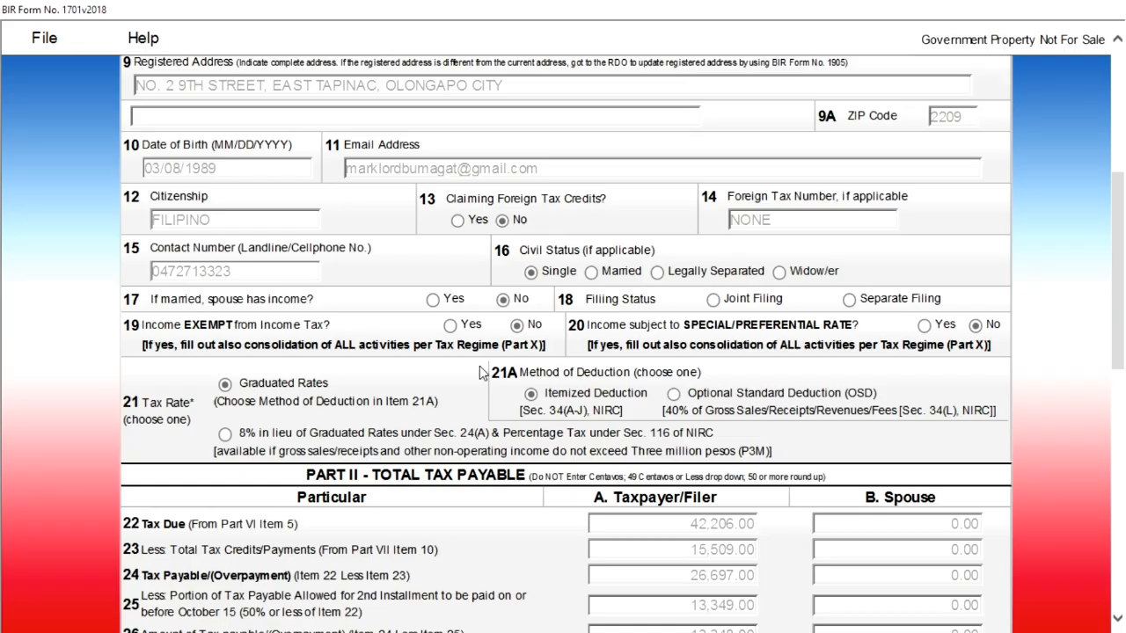
pyautogui.scroll(5, 482, 374)
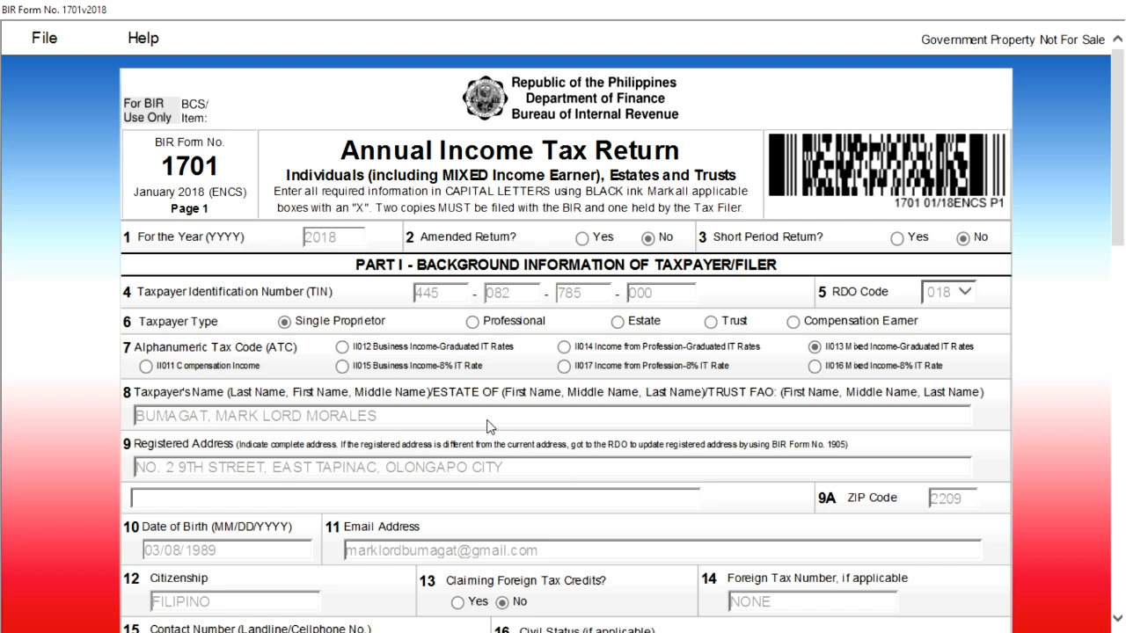
pyautogui.scroll(-10, 648, 490)
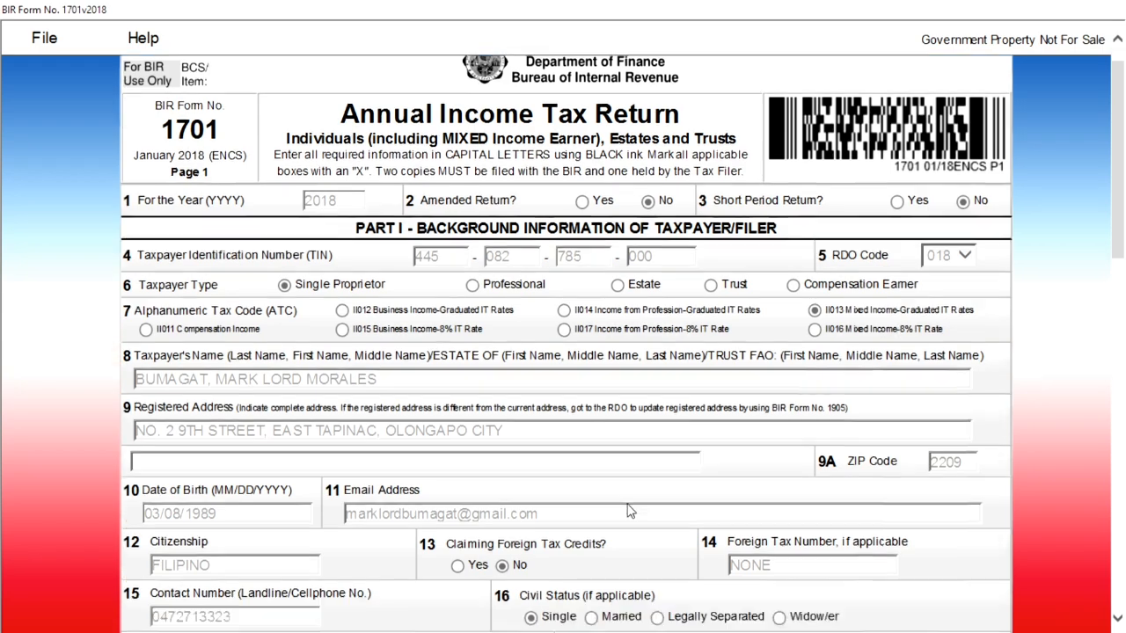
pyautogui.scroll(-3, 630, 498)
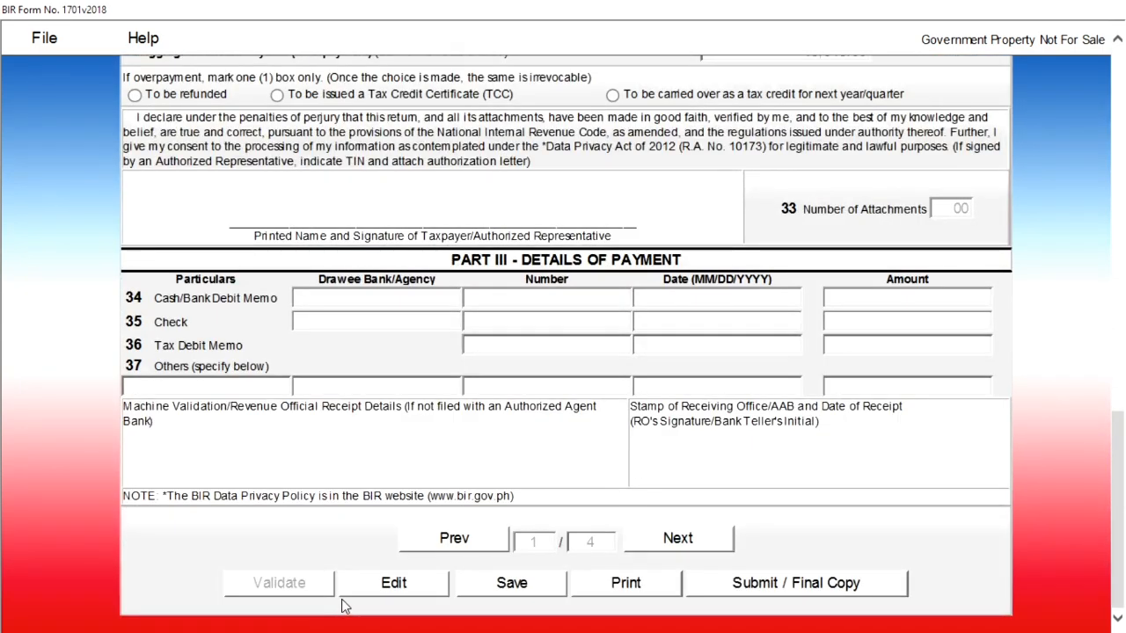
pyautogui.click(623, 587)
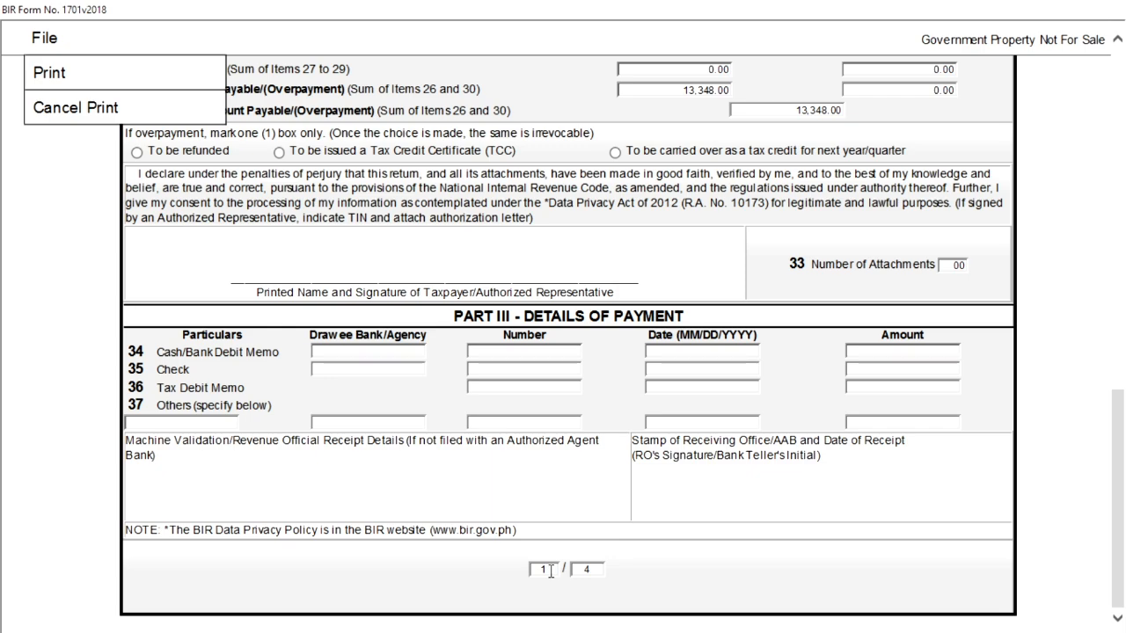
pyautogui.click(79, 88)
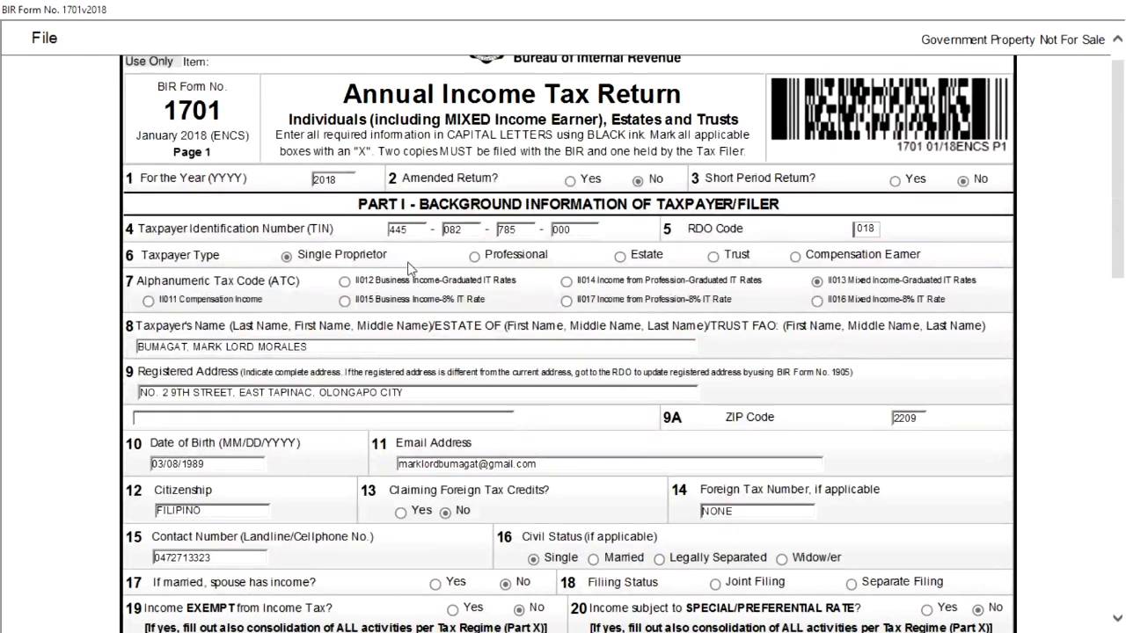
pyautogui.click(46, 41)
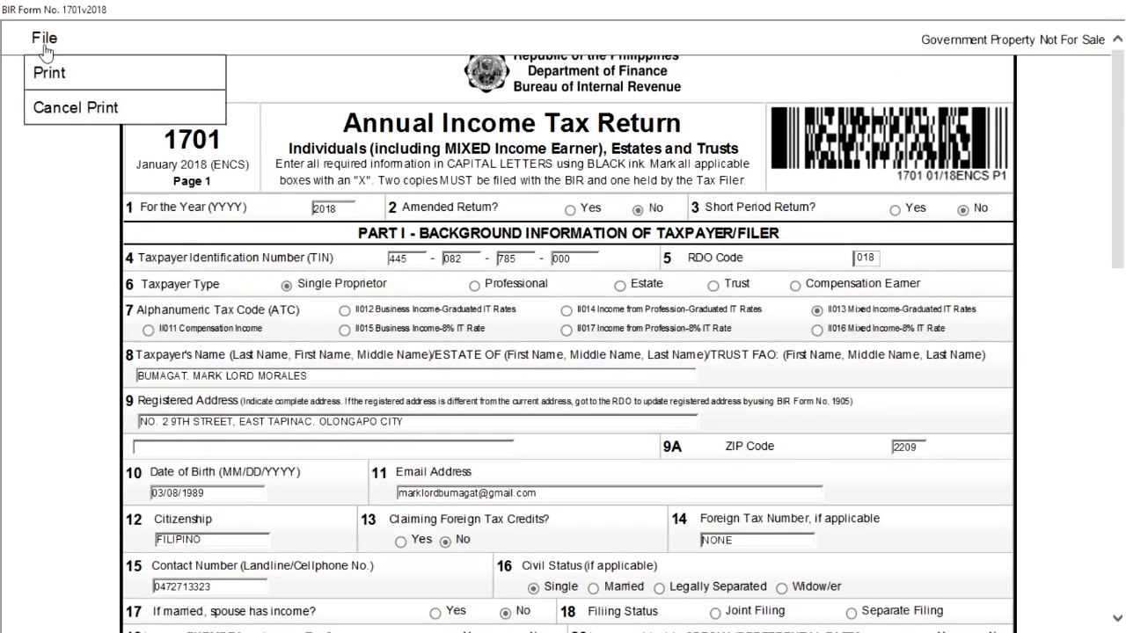
pyautogui.click(53, 73)
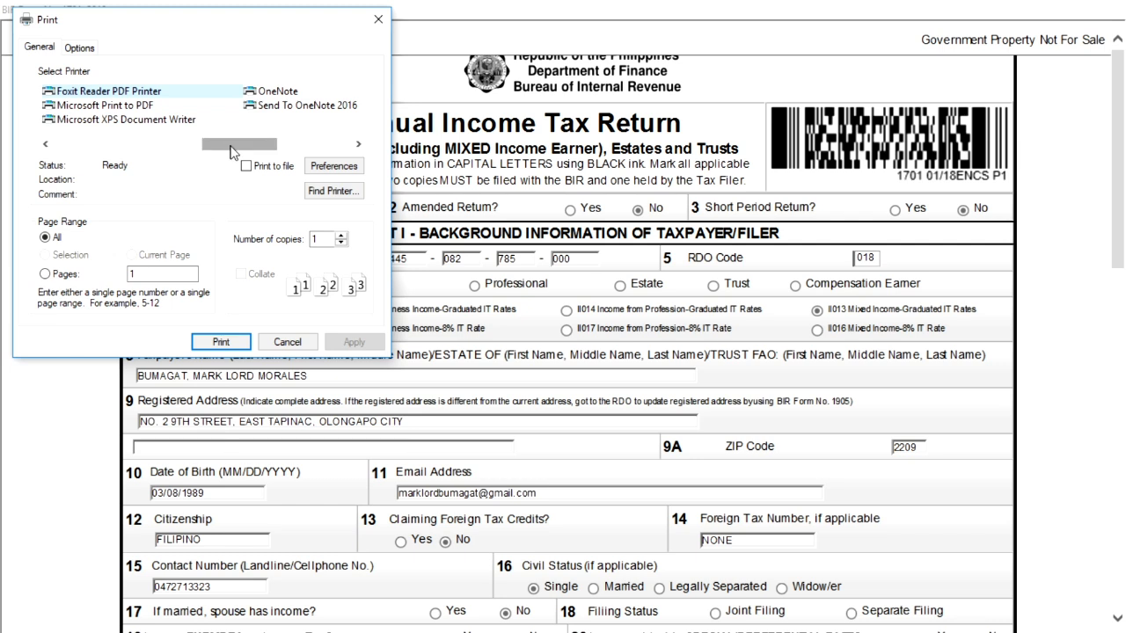
# Select the EPSON L360 Series as the printer and recheck the Form 1701 PDF in Foxit Reader.
pyautogui.moveTo(224, 146); pyautogui.dragTo(138, 153)
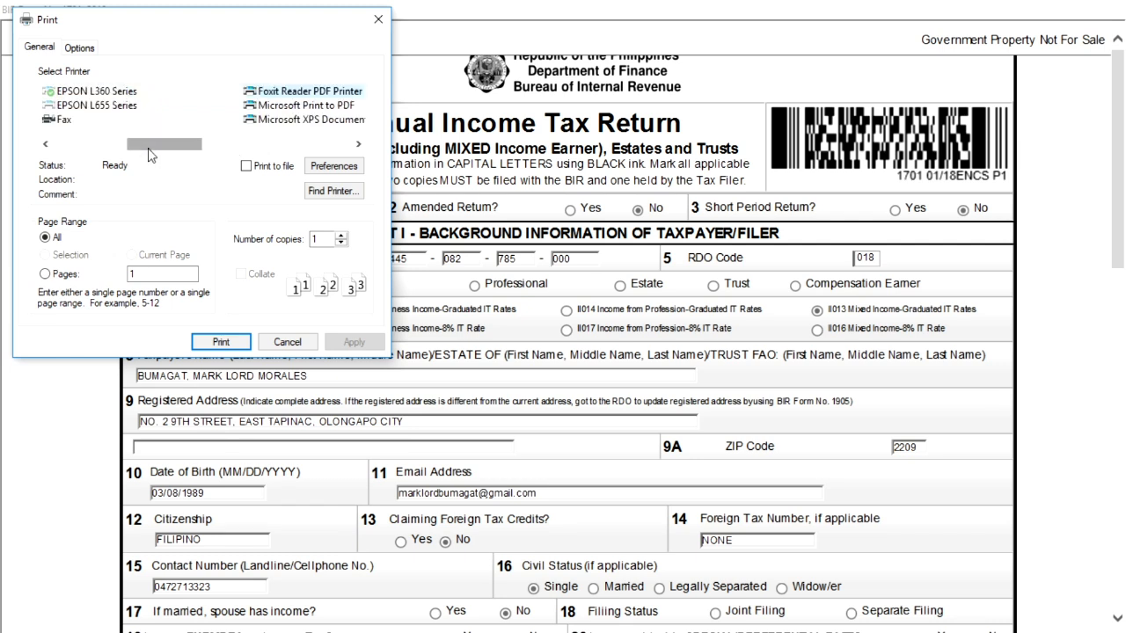
pyautogui.moveTo(154, 150); pyautogui.dragTo(142, 150)
pyautogui.click(132, 91)
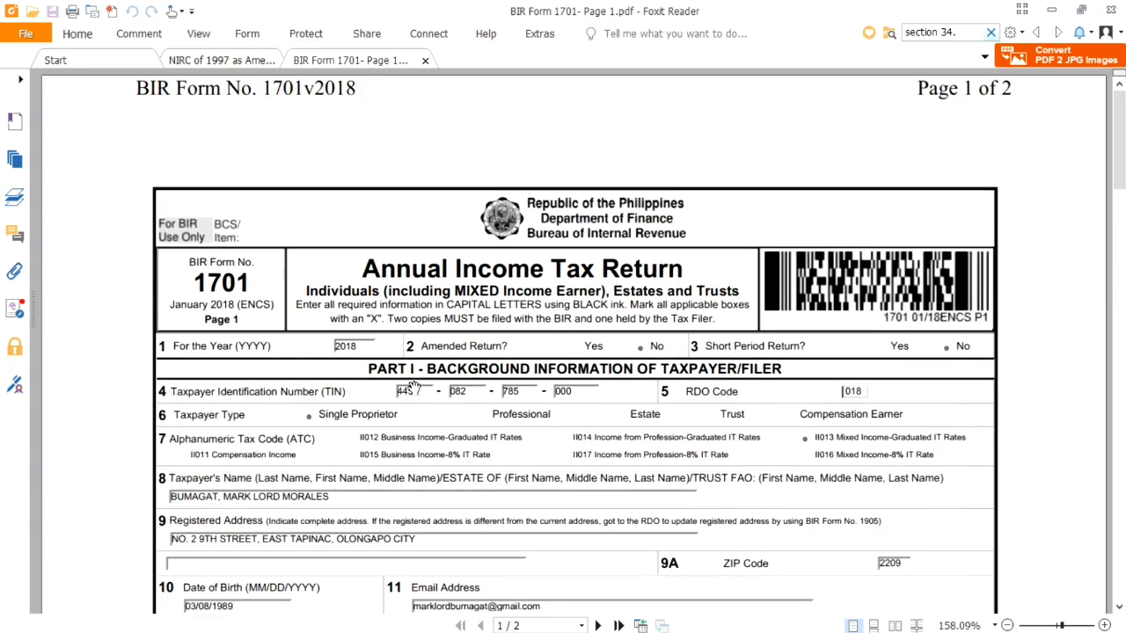
pyautogui.scroll(-5, 535, 400)
pyautogui.scroll(-10, 537, 400)
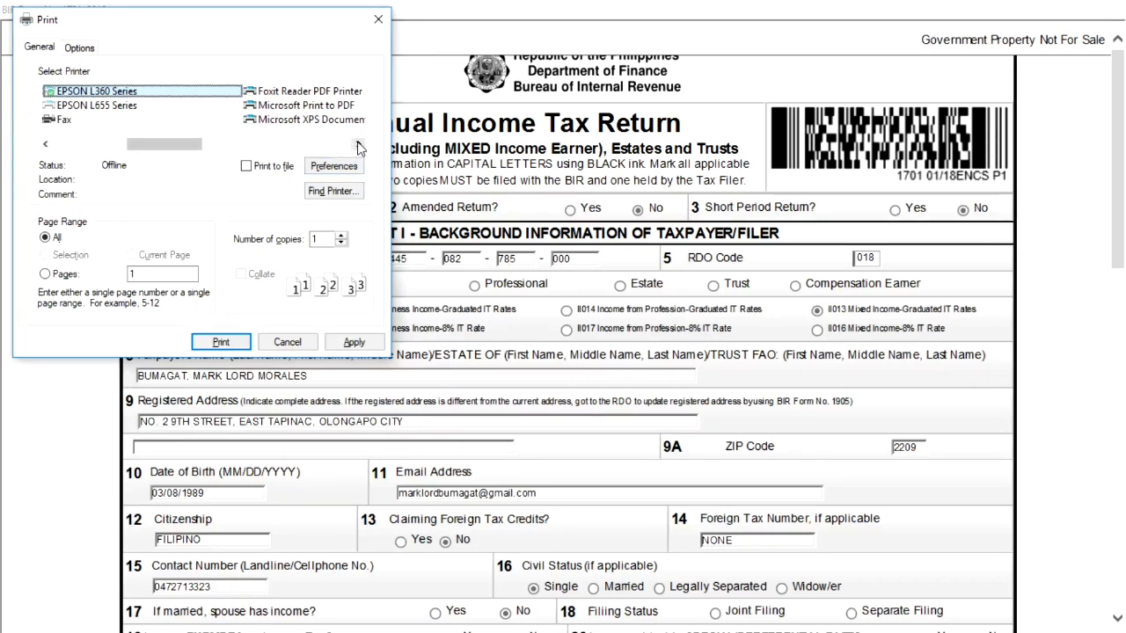
# Choose the Foxit Reader PDF Printer and set its page size to Legal in the printing preferences.
pyautogui.click(309, 93)
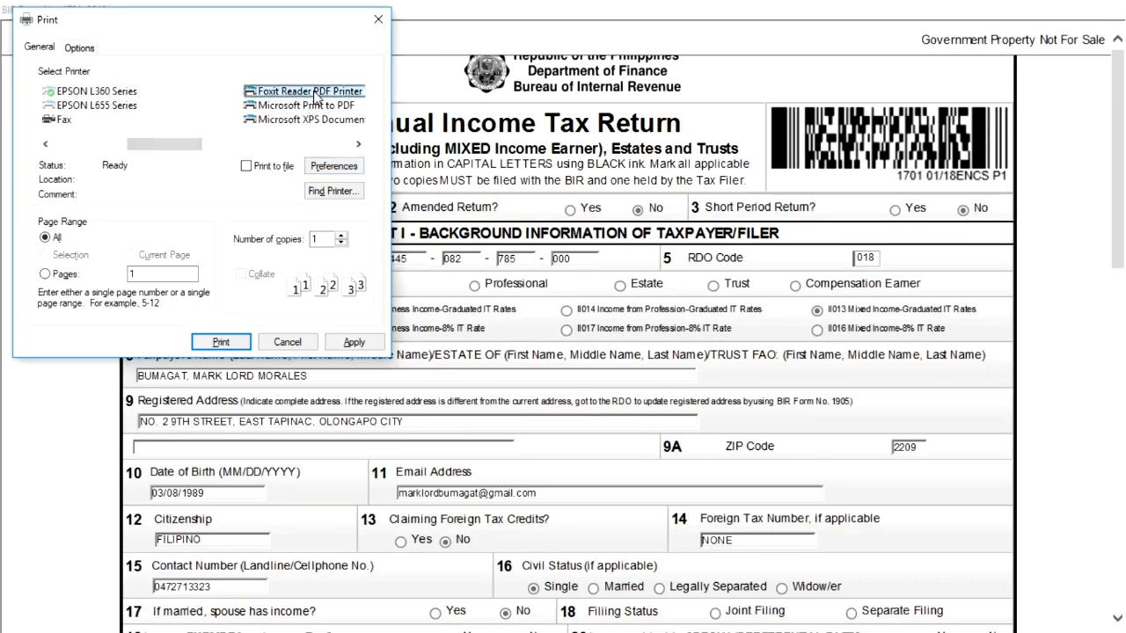
pyautogui.click(358, 144)
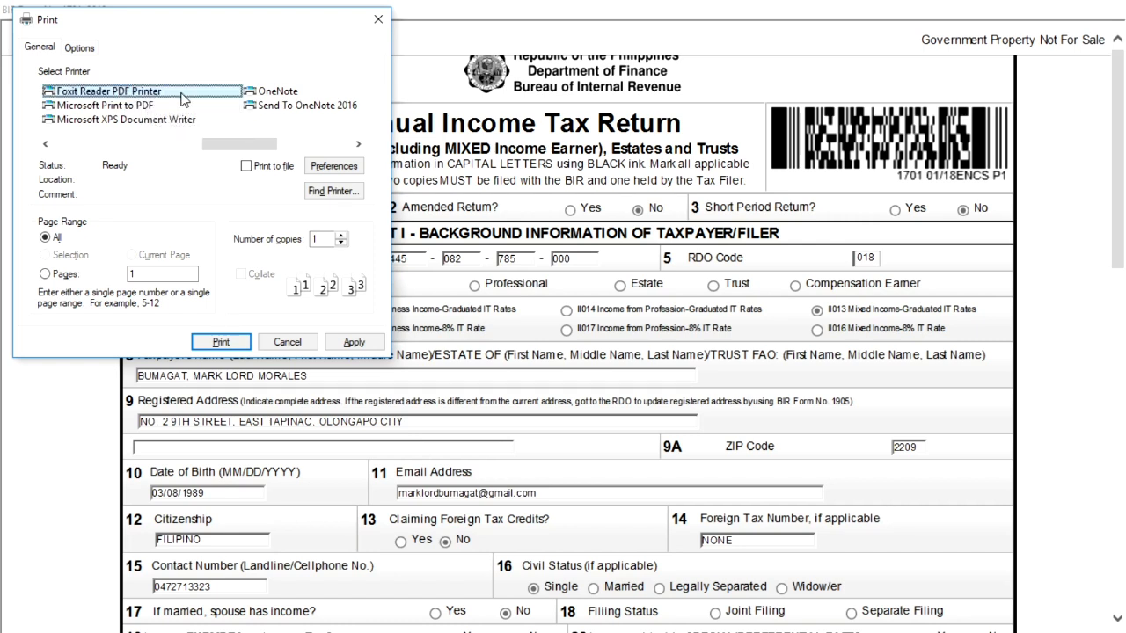
pyautogui.click(338, 168)
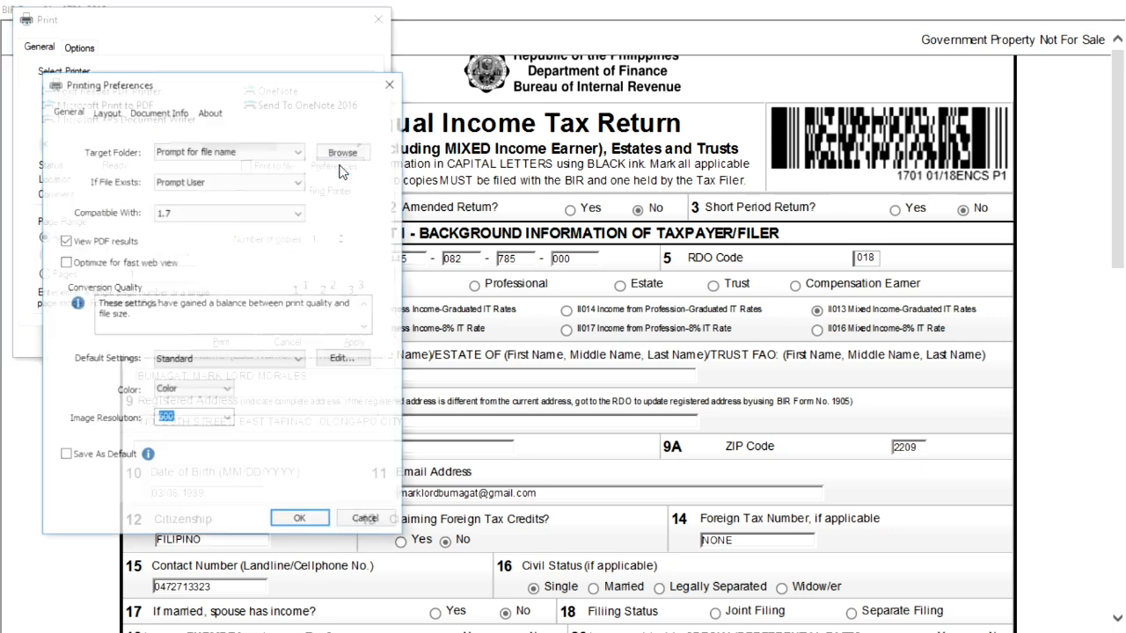
pyautogui.click(106, 114)
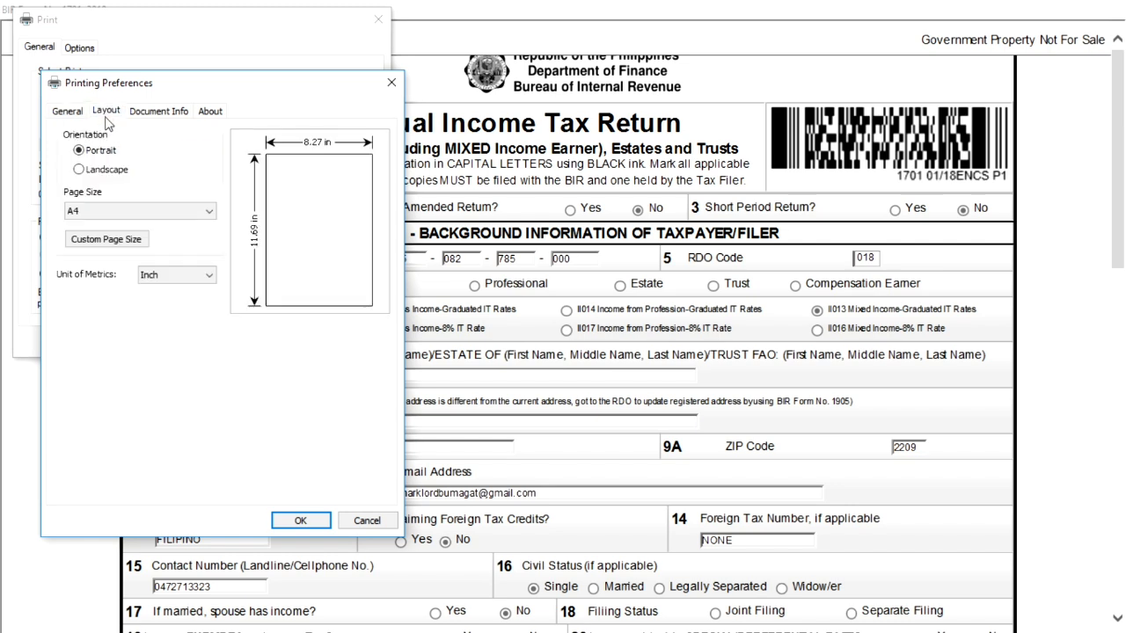
pyautogui.click(173, 211)
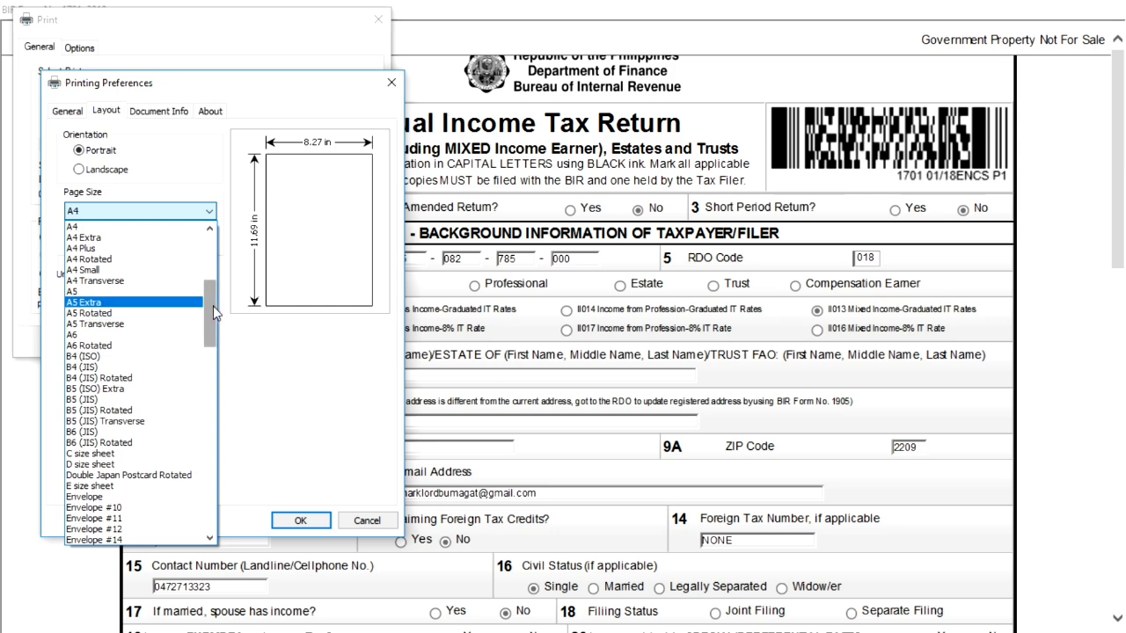
pyautogui.scroll(-12, 180, 390)
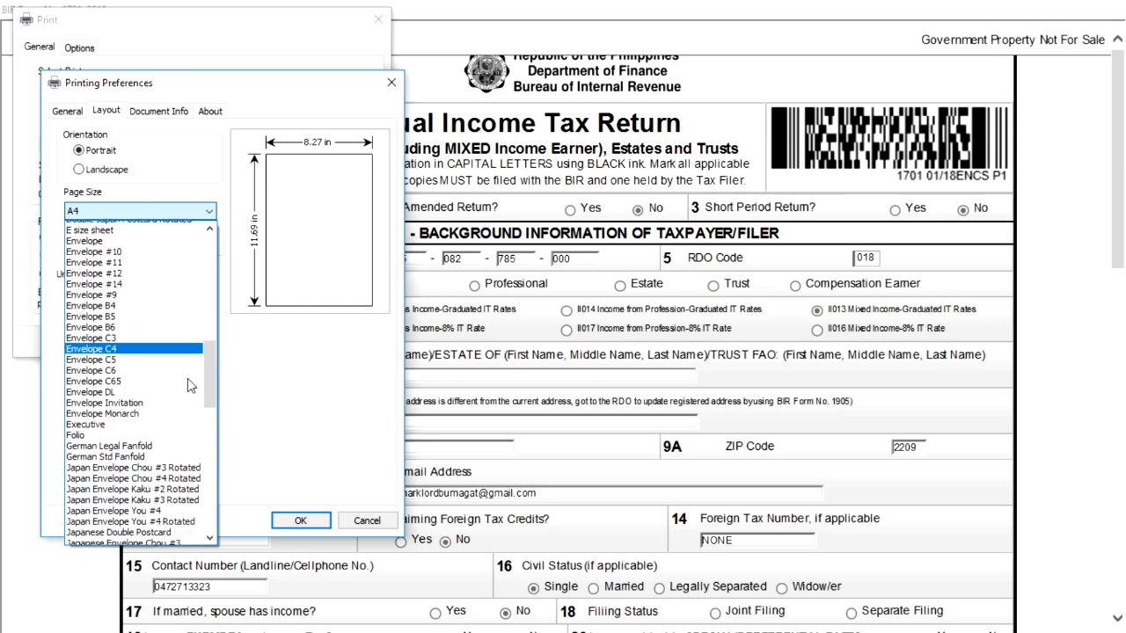
pyautogui.scroll(-3, 190, 380)
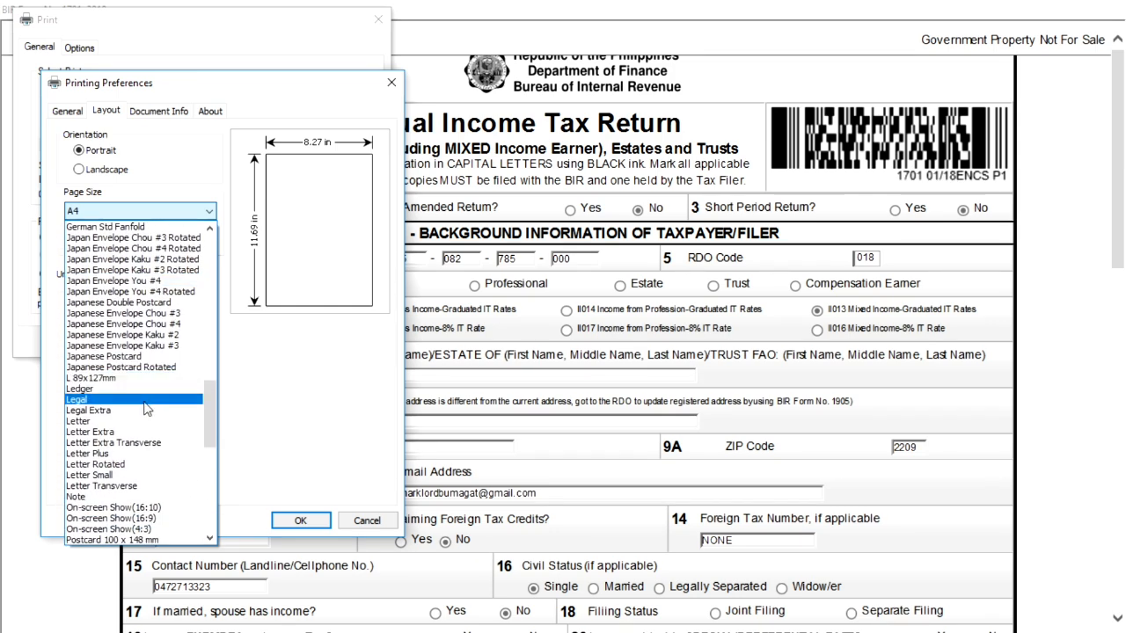
pyautogui.click(146, 400)
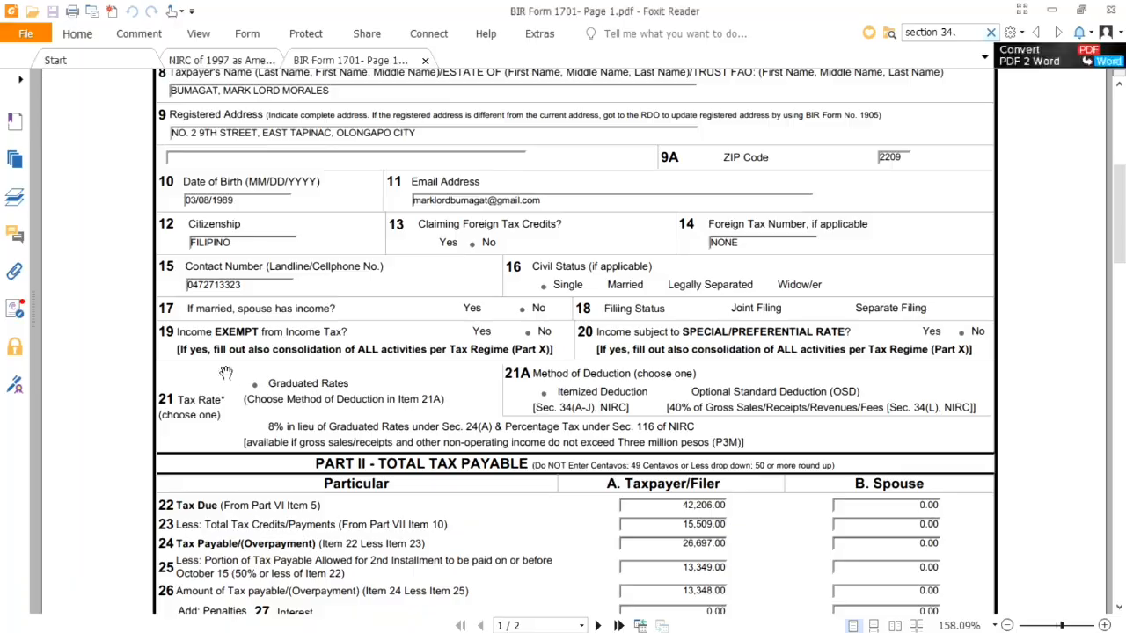
pyautogui.scroll(-5, 437, 425)
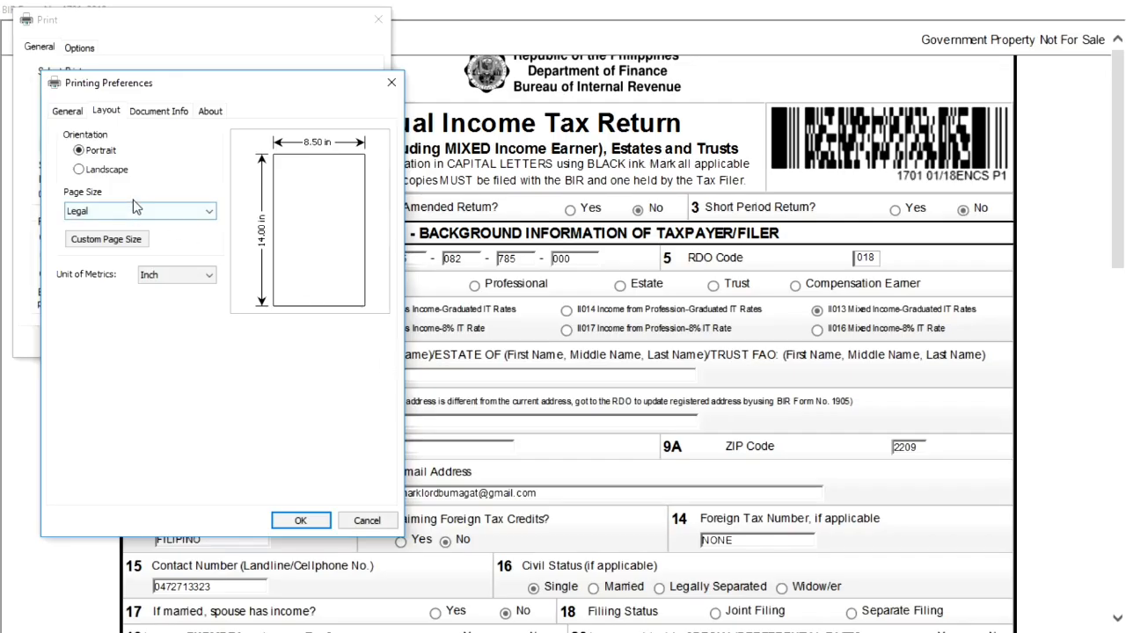
pyautogui.click(309, 522)
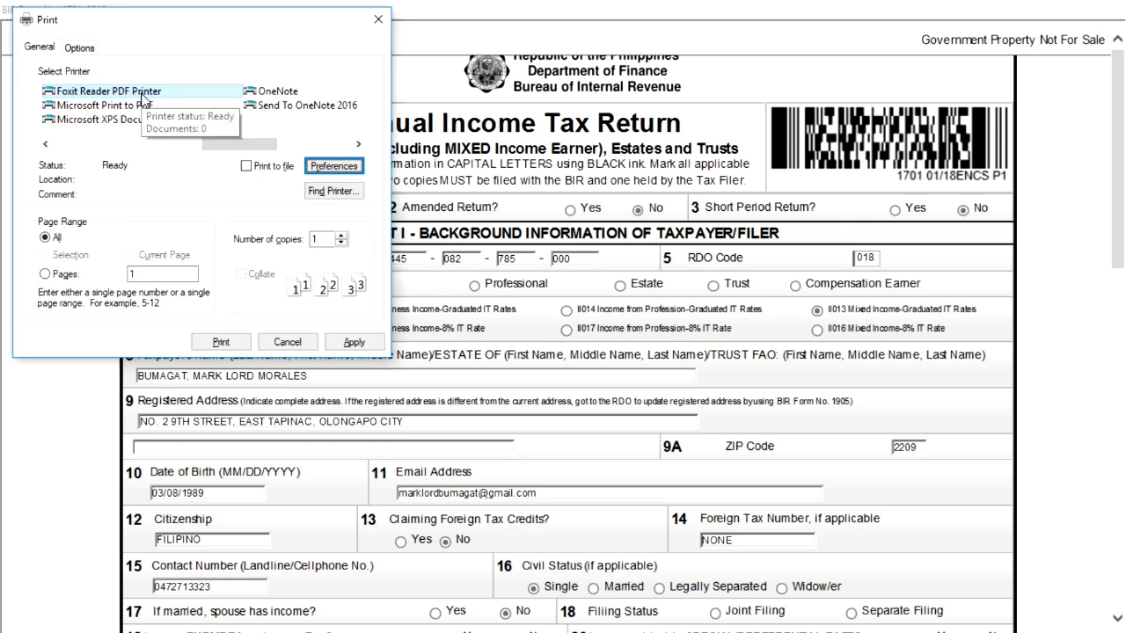
# Print the form page to a PDF on the Desktop named "BIR Form 1701- Page 1 (A)".
pyautogui.click(223, 343)
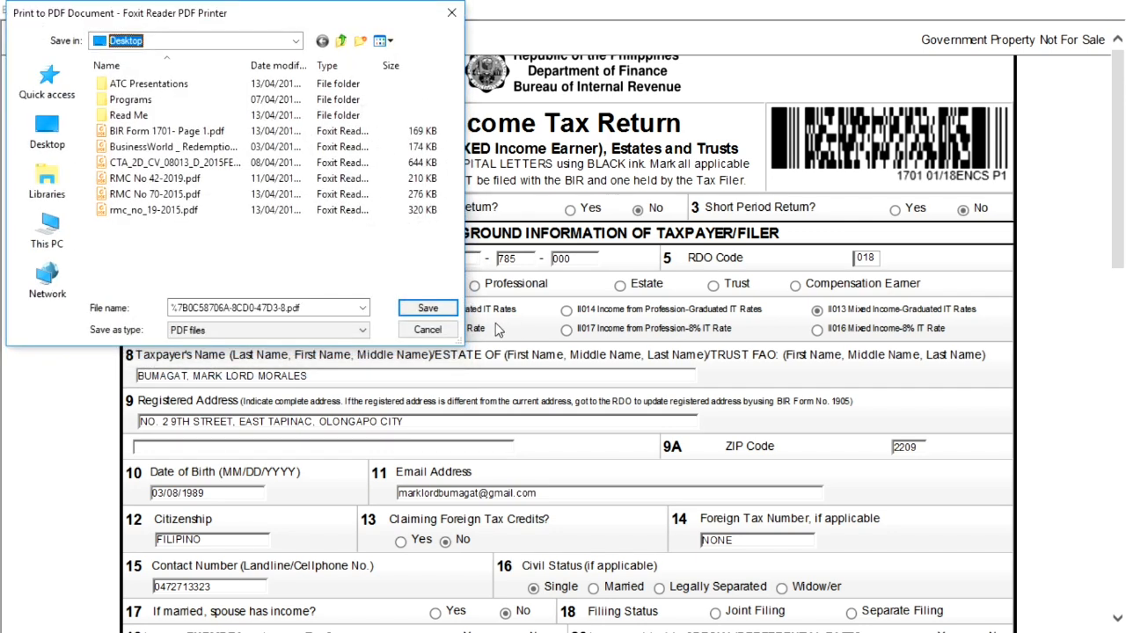
pyautogui.click(327, 309)
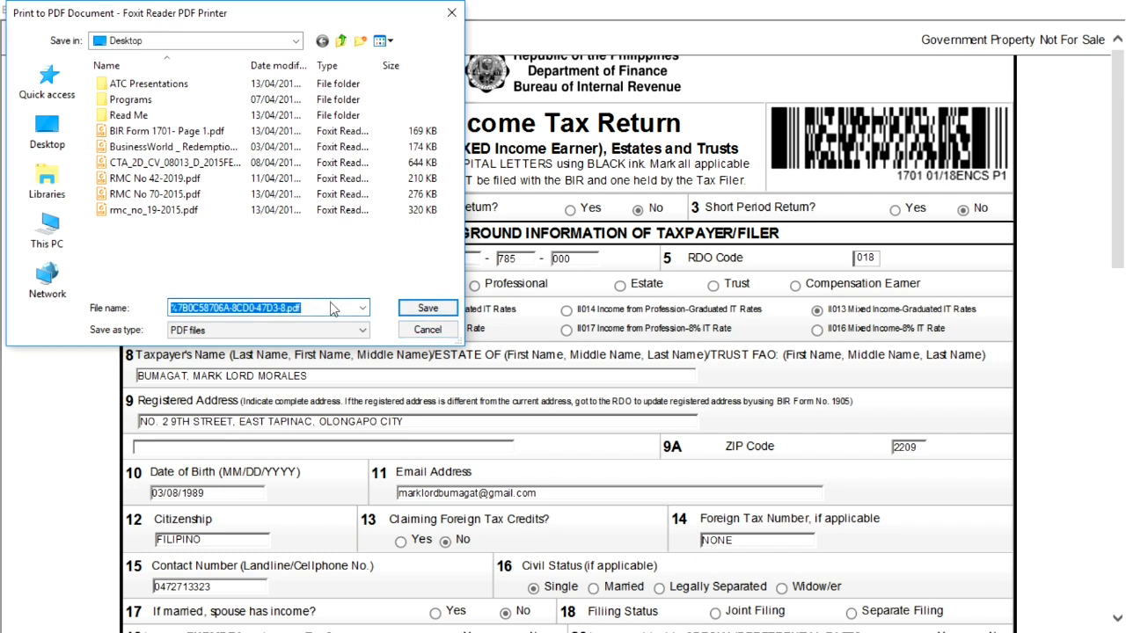
pyautogui.write('BIR For')
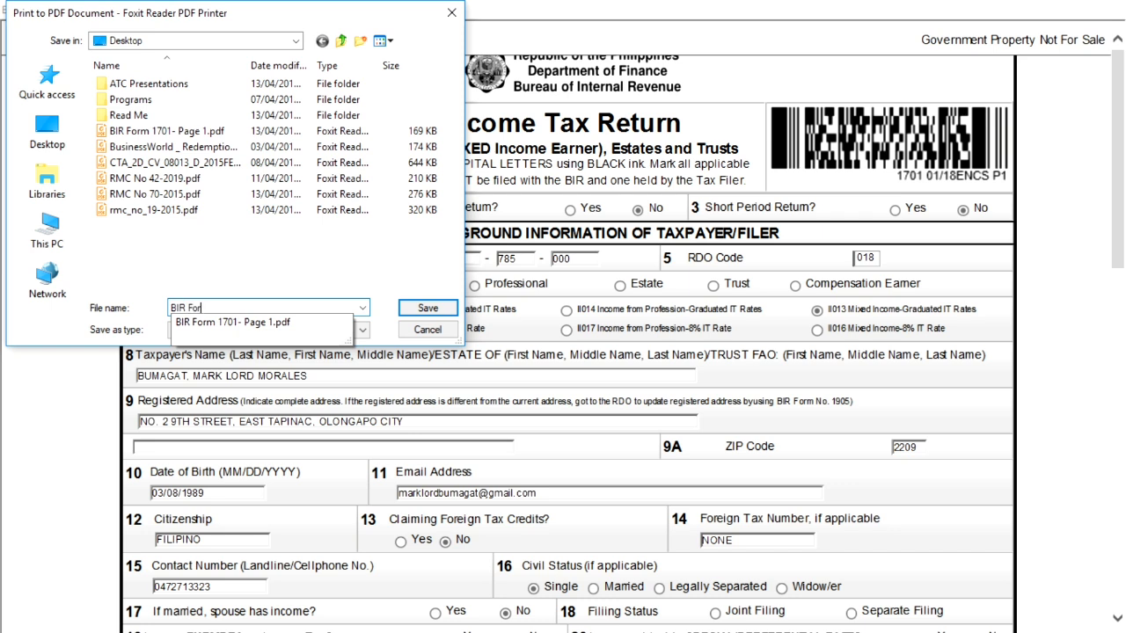
pyautogui.write('m 1701- Page 1 ')
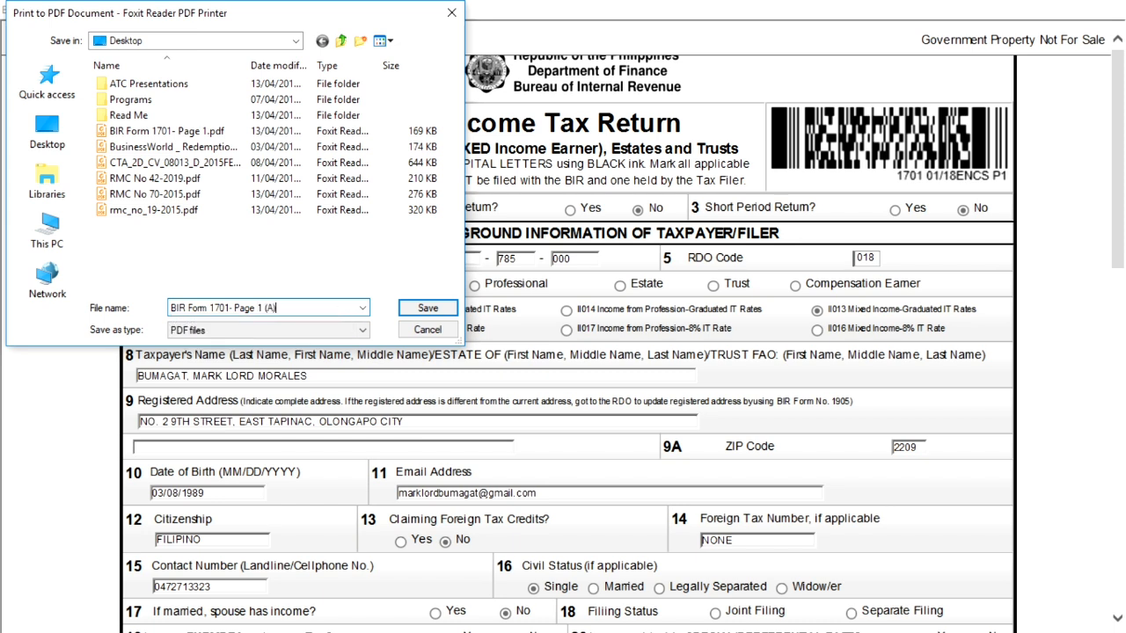
pyautogui.write('(A')
pyautogui.click(429, 308)
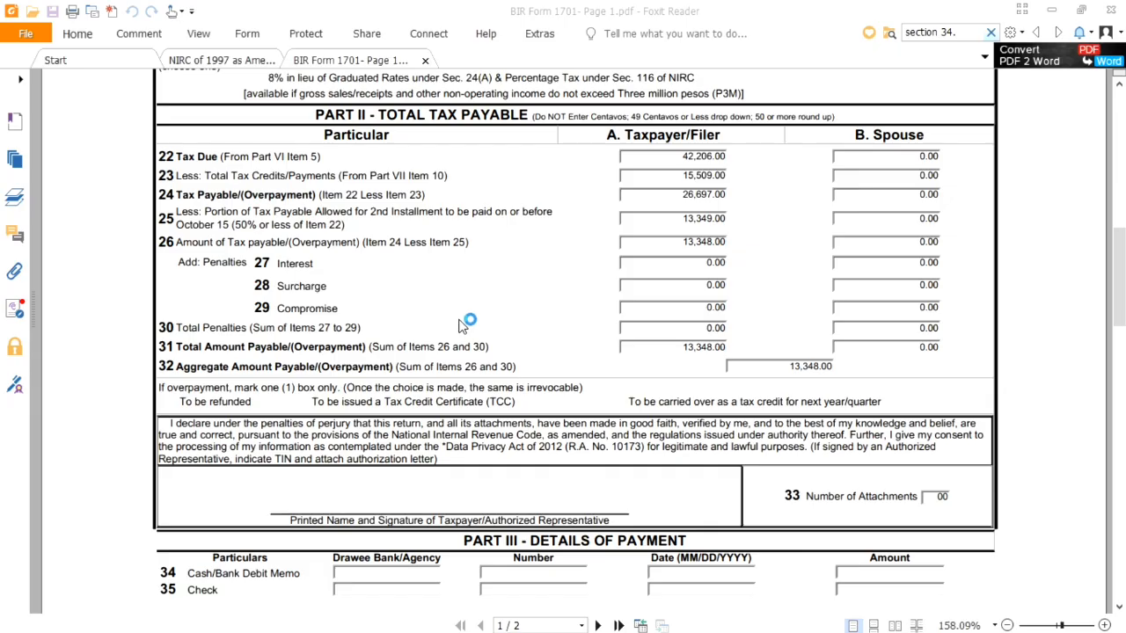
# Examine the layout of the new Form 1701 PDF from header to footer, including the item 32 aggregate amount payable.
pyautogui.scroll(15, 498, 340)
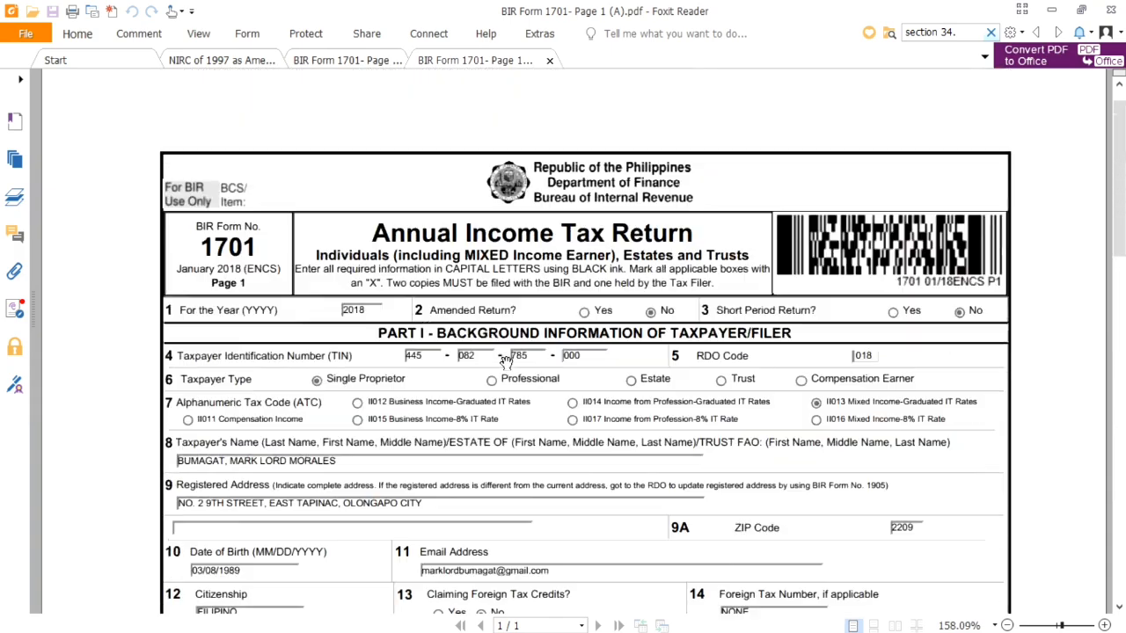
pyautogui.scroll(-3, 508, 357)
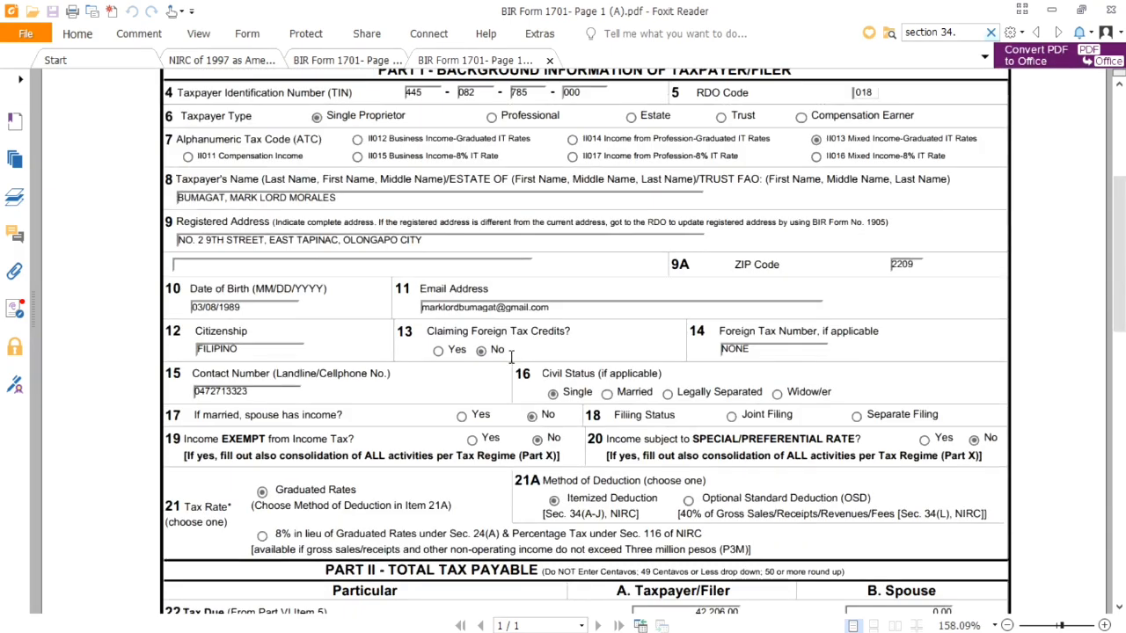
pyautogui.scroll(-10, 511, 357)
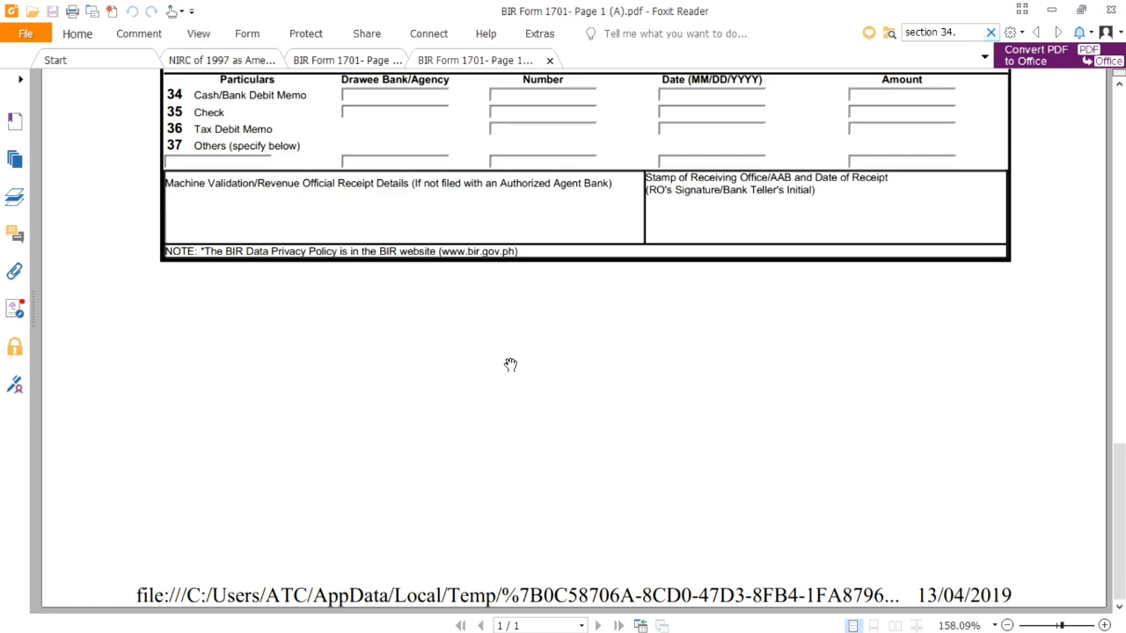
pyautogui.scroll(2, 510, 364)
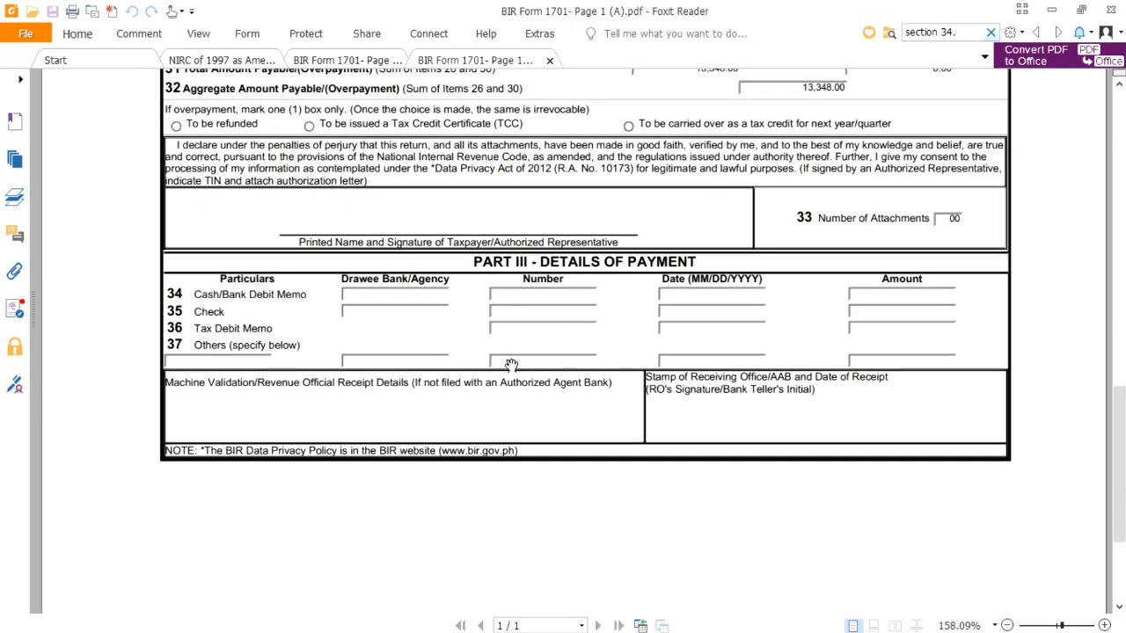
pyautogui.scroll(10, 511, 363)
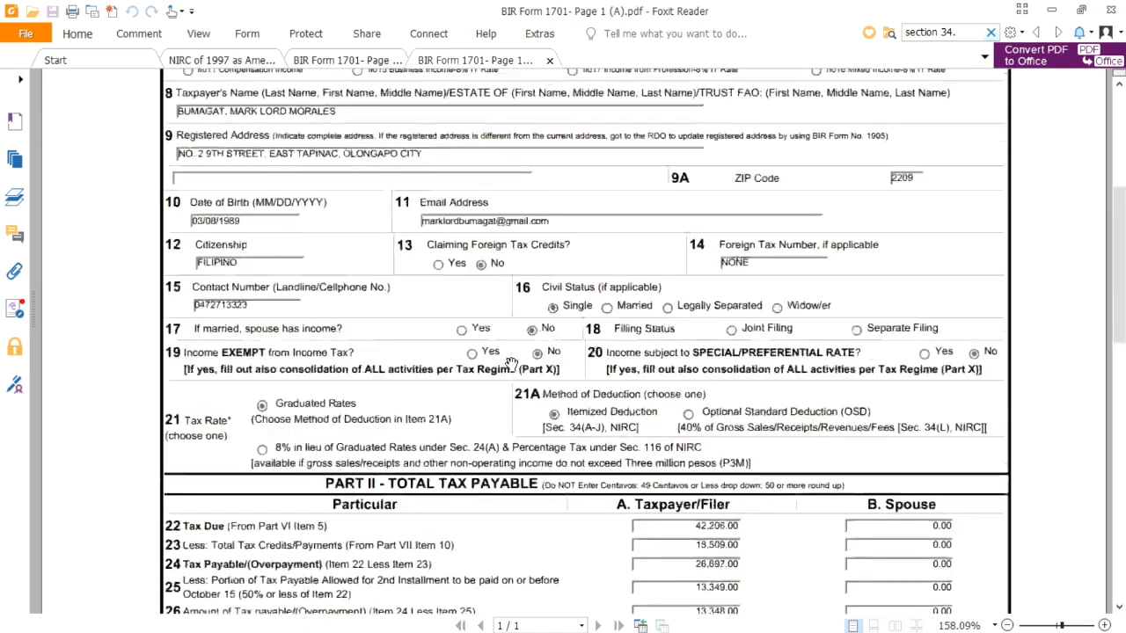
pyautogui.scroll(-7, 513, 361)
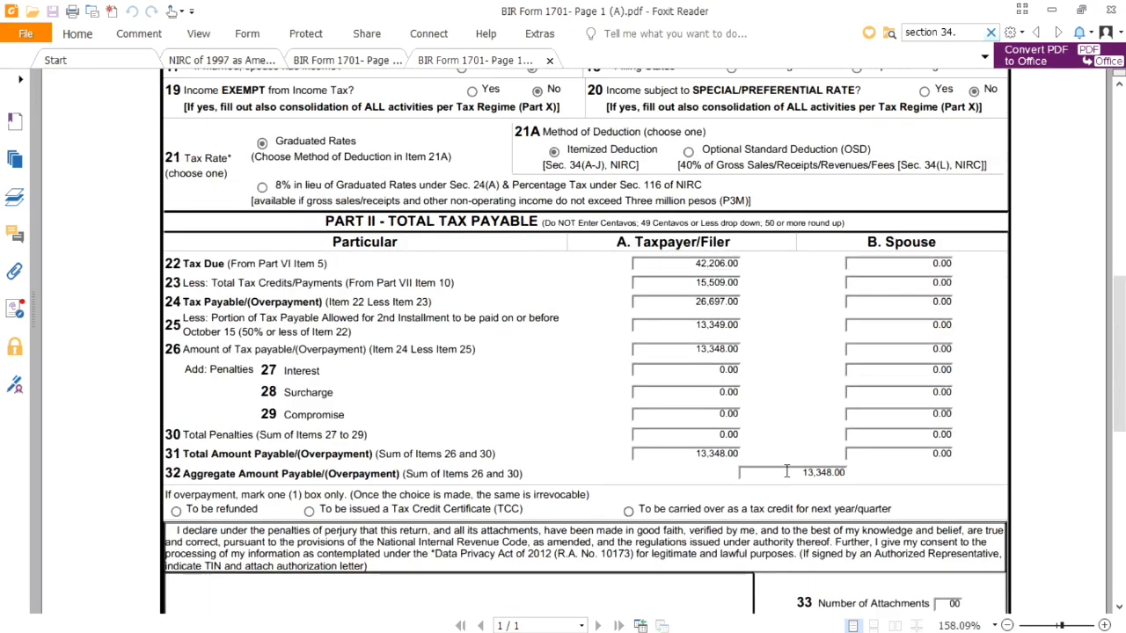
pyautogui.click(802, 475)
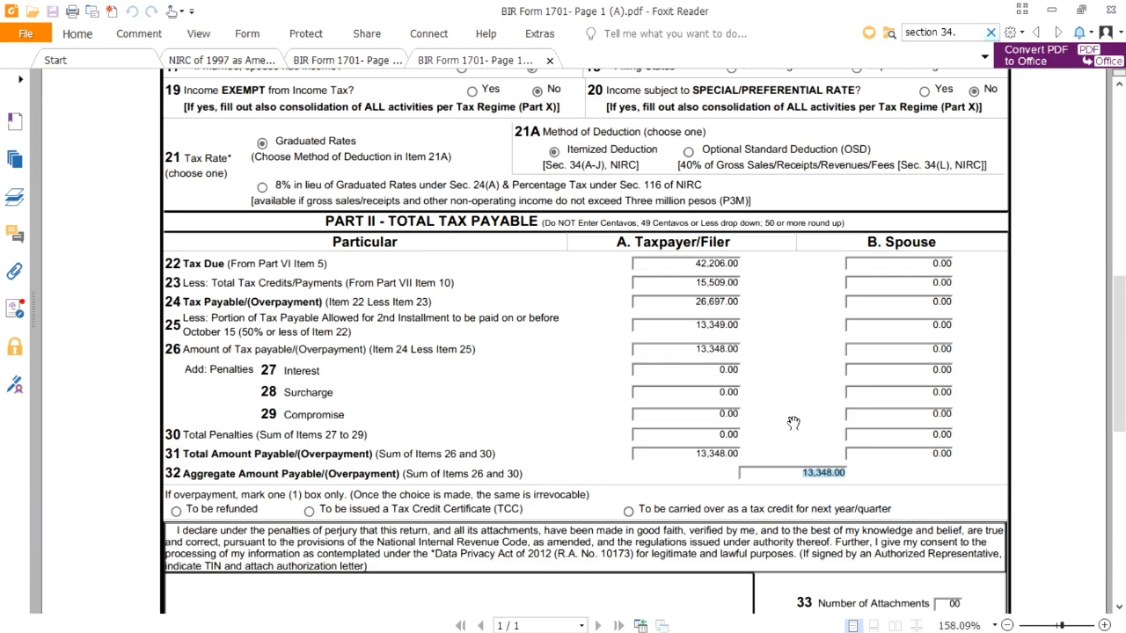
pyautogui.scroll(8, 780, 421)
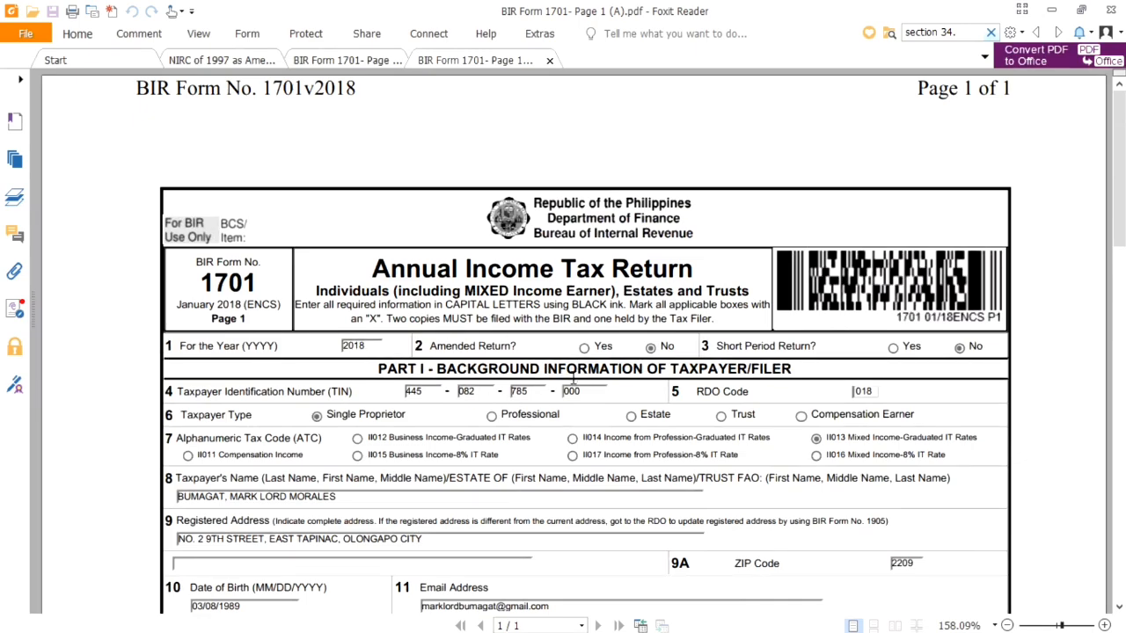
pyautogui.scroll(-8, 572, 378)
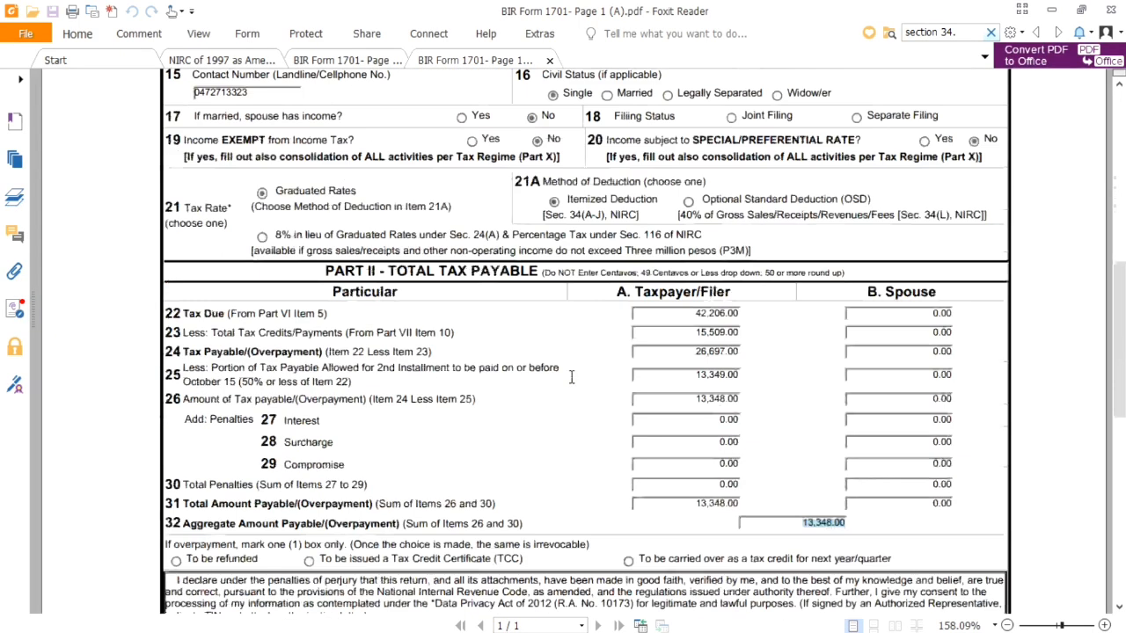
# Compare the page break in the earlier "BIR Form 1701- Page 1.pdf" and return to the (A) version.
pyautogui.click(371, 61)
pyautogui.scroll(-10, 559, 339)
pyautogui.scroll(6, 558, 343)
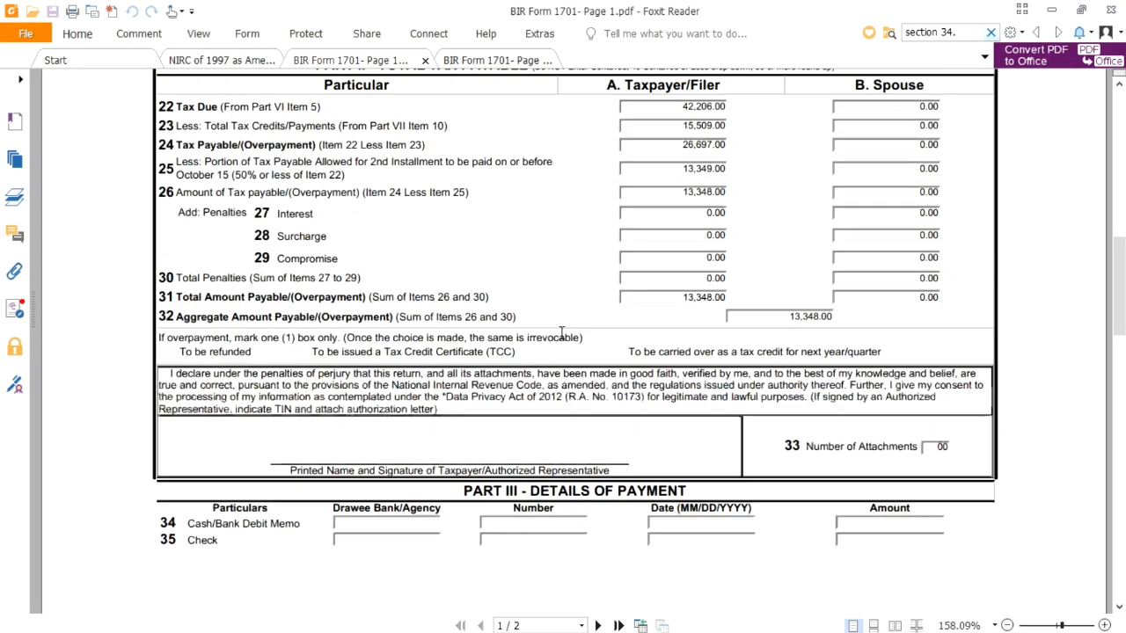
pyautogui.scroll(-6, 550, 352)
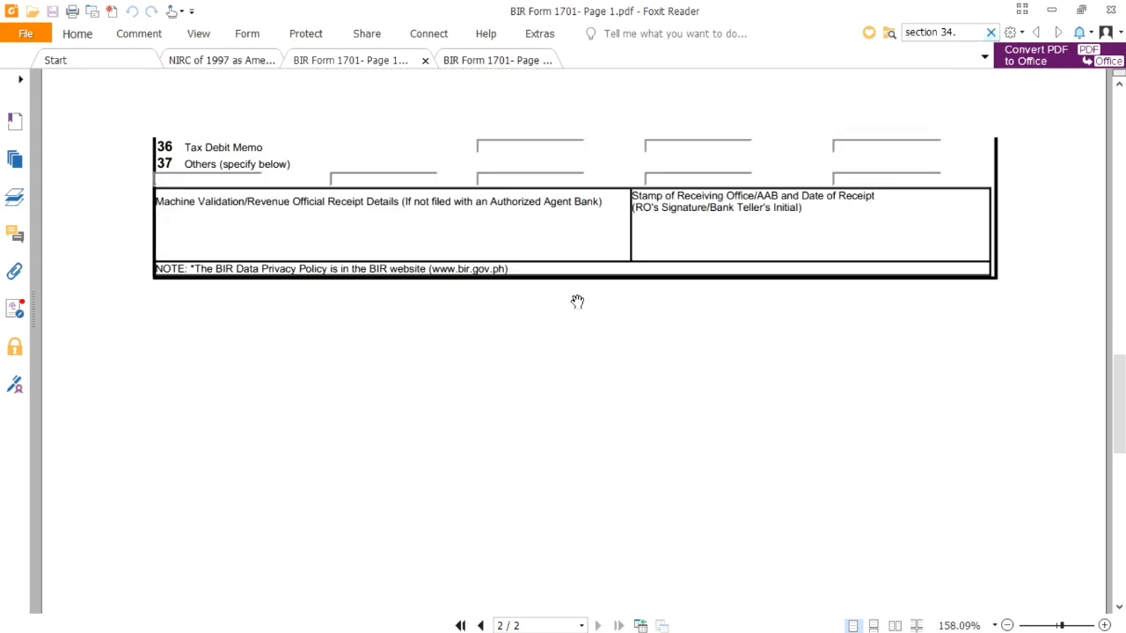
pyautogui.scroll(6, 563, 291)
pyautogui.click(484, 62)
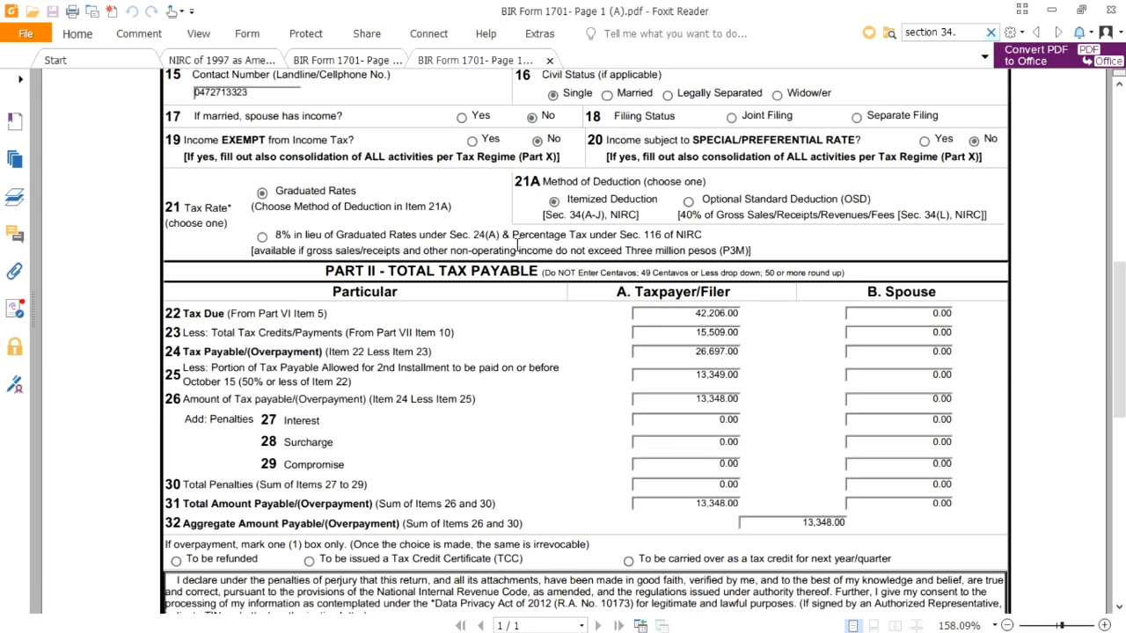
# Start printing the (A) PDF with a custom scale of 95% and Auto-Center turned off.
pyautogui.hotkey('ctrl', 'p')
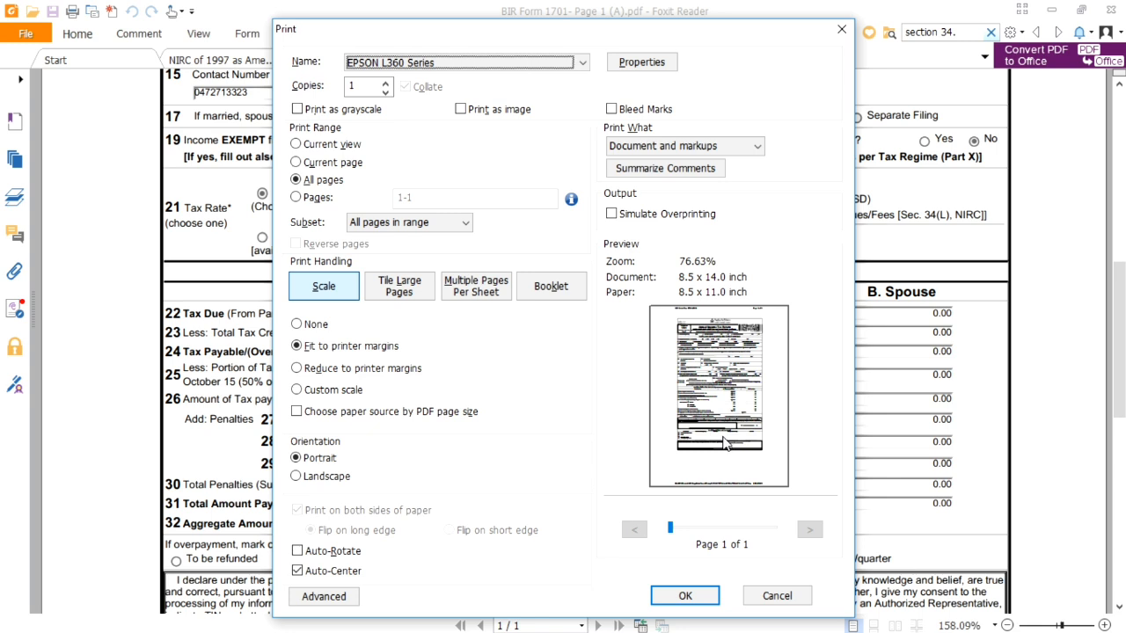
pyautogui.click(333, 396)
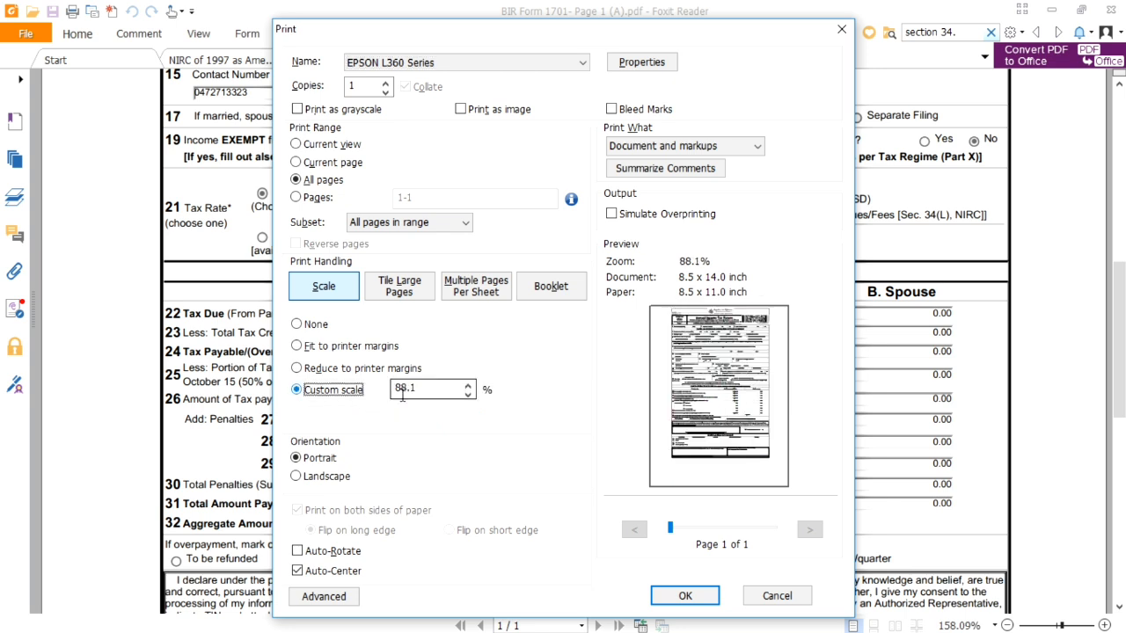
pyautogui.moveTo(437, 390); pyautogui.dragTo(373, 384)
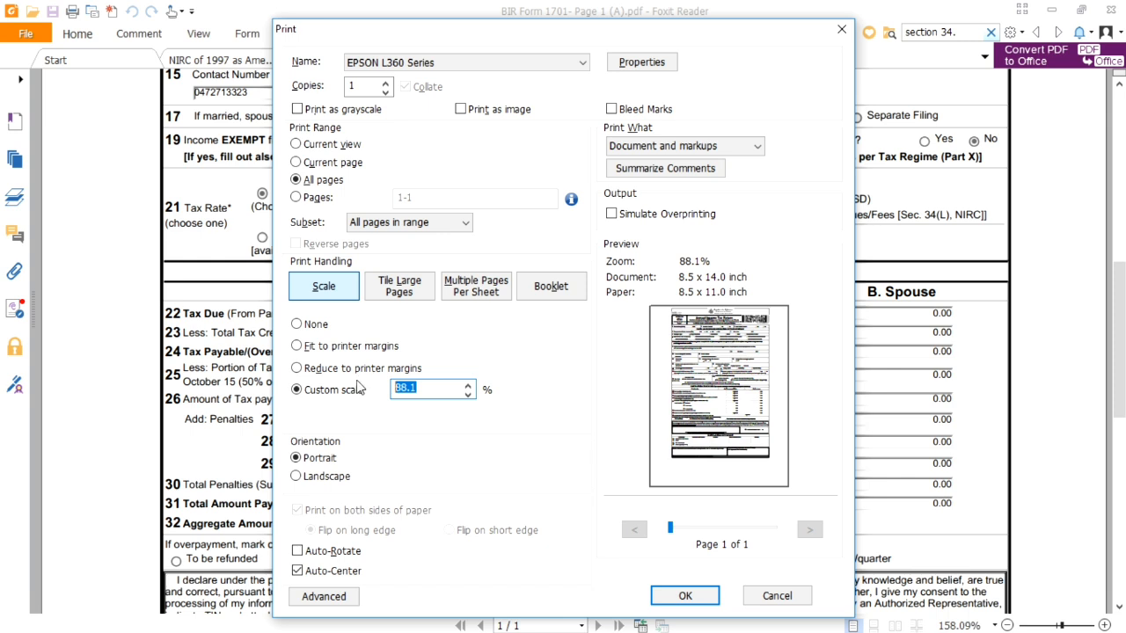
pyautogui.write('95')
pyautogui.click(323, 573)
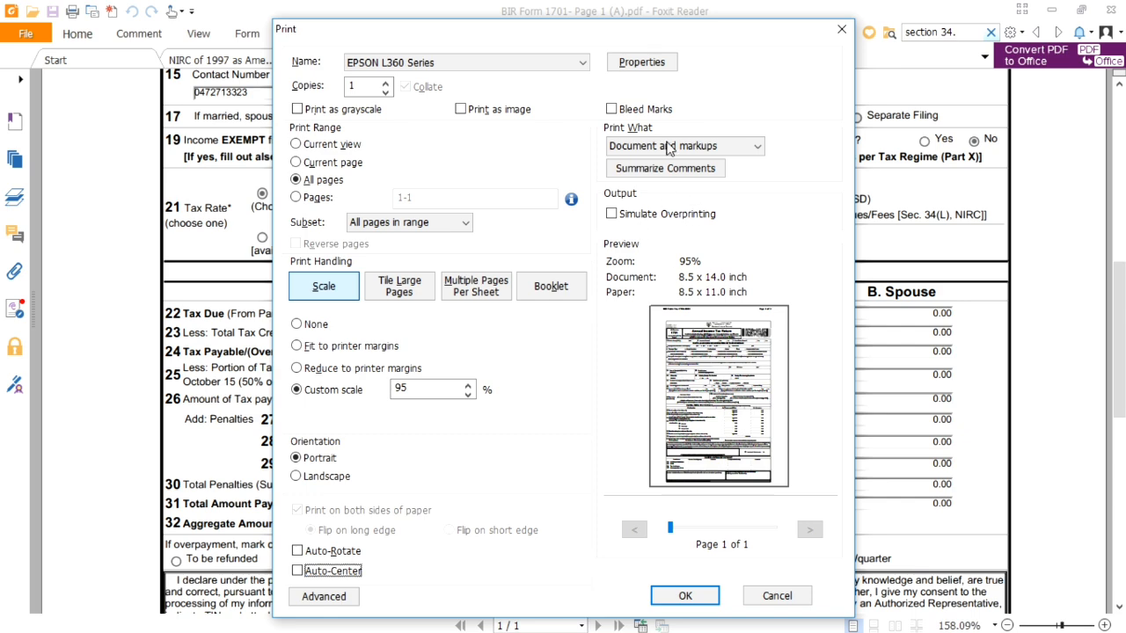
# Set the EPSON L360 Series document size to A4 210 x 297 mm in the printer properties.
pyautogui.click(649, 63)
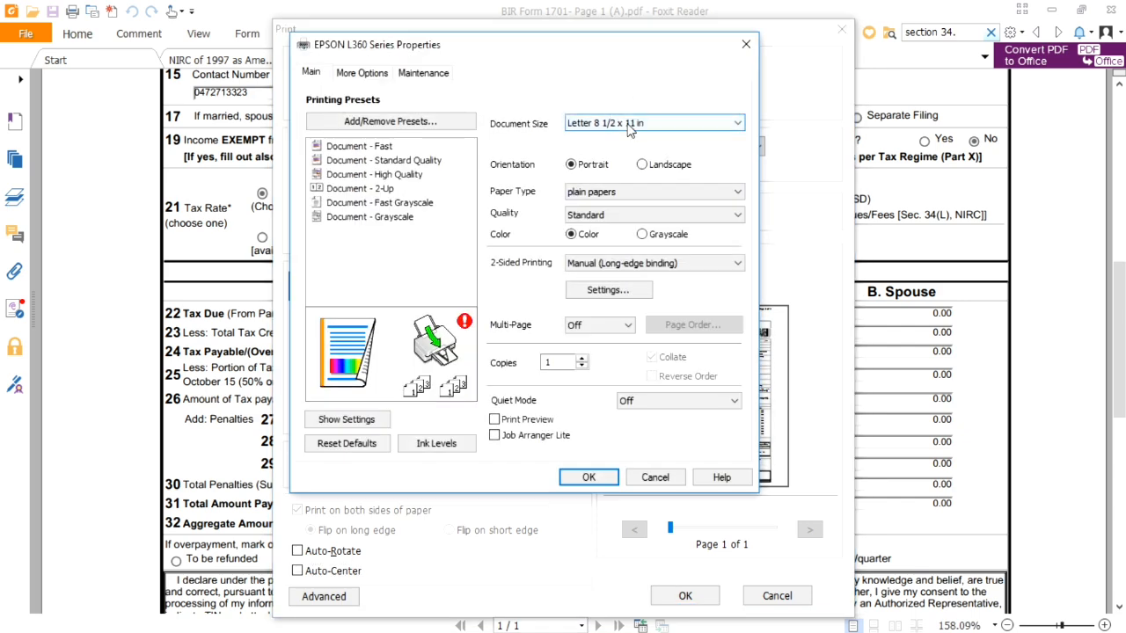
pyautogui.click(629, 128)
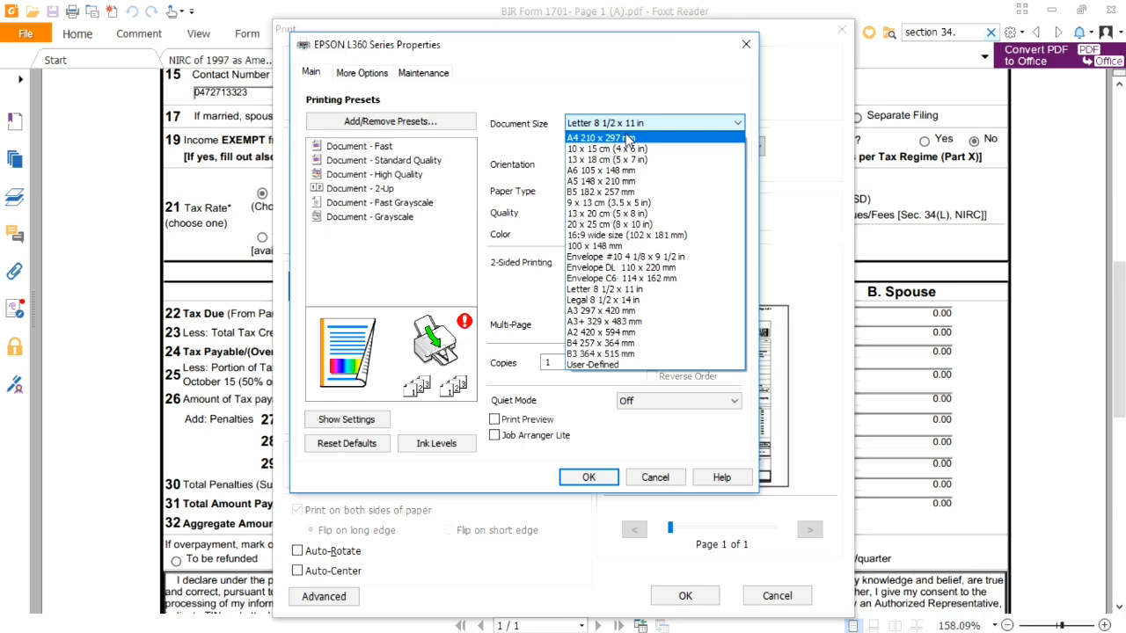
pyautogui.click(630, 138)
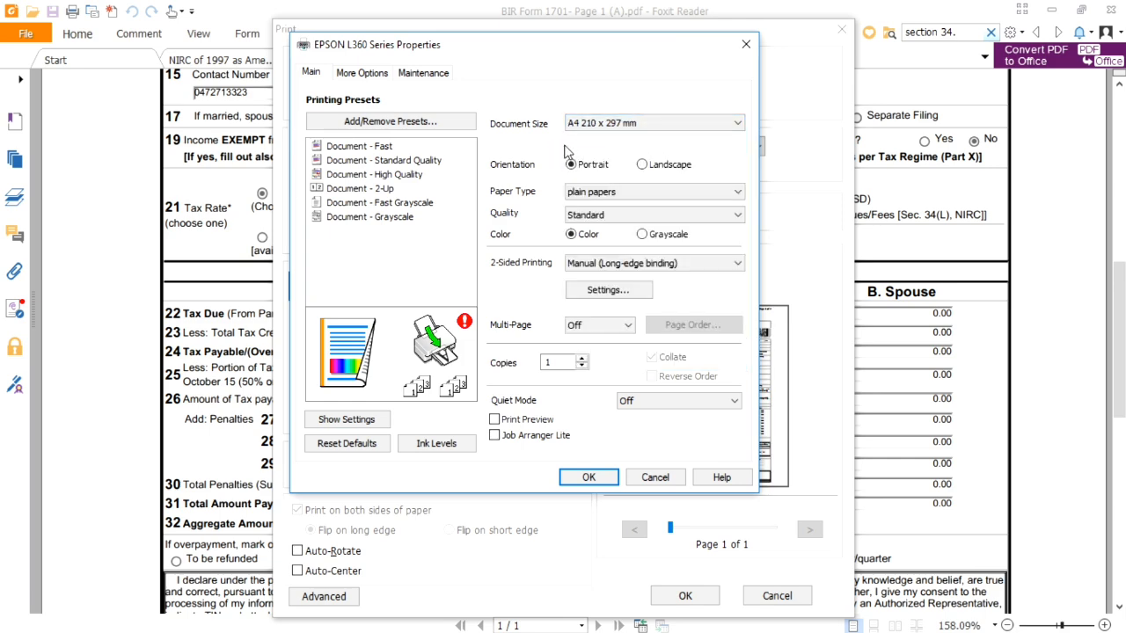
pyautogui.click(590, 475)
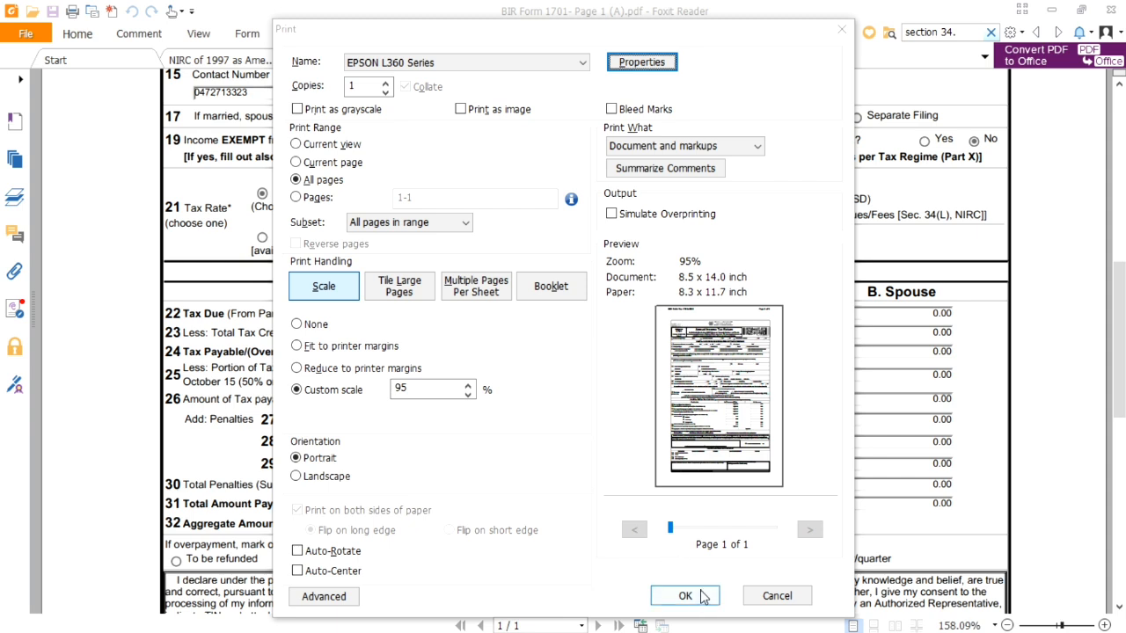
# Switch the printer to Foxit Reader PDF Printer and set its page size to A4.
pyautogui.click(482, 63)
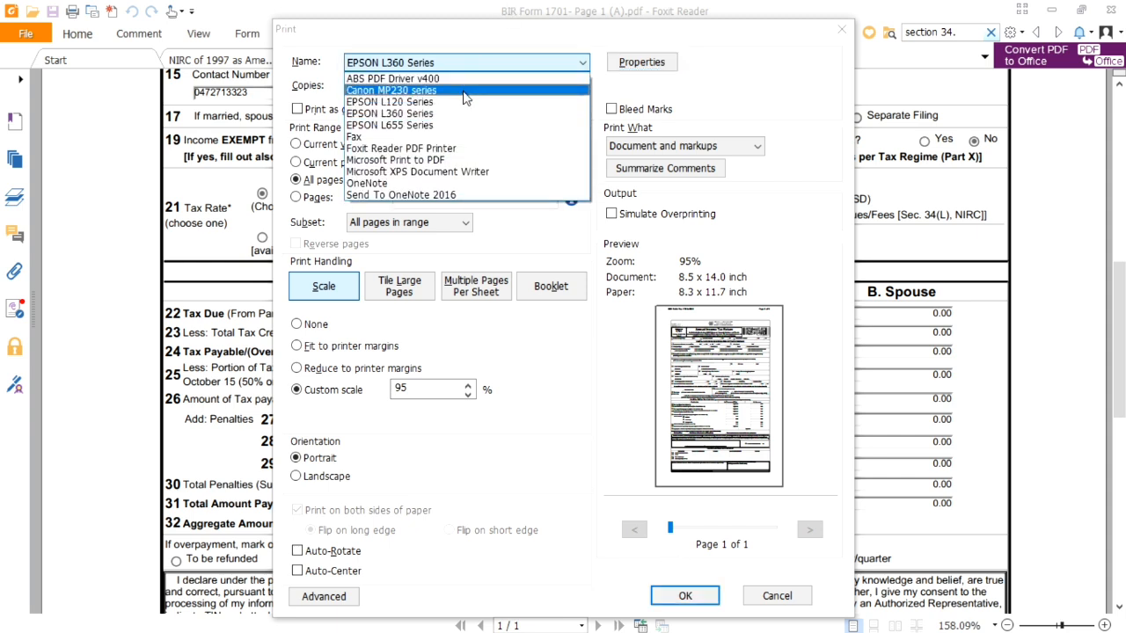
pyautogui.click(469, 149)
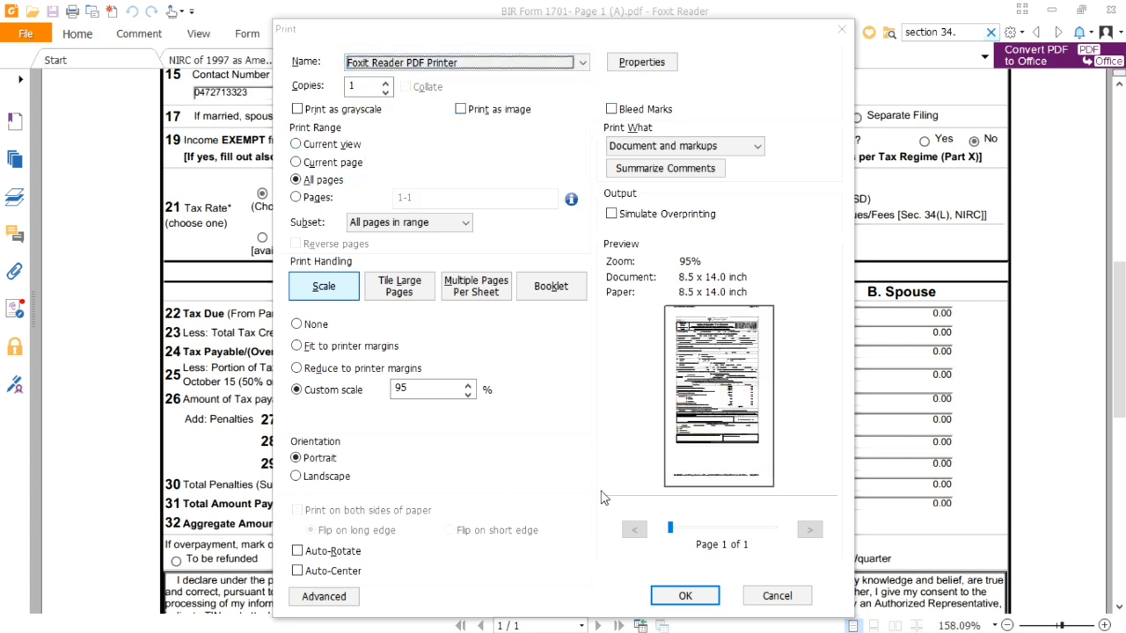
pyautogui.click(641, 60)
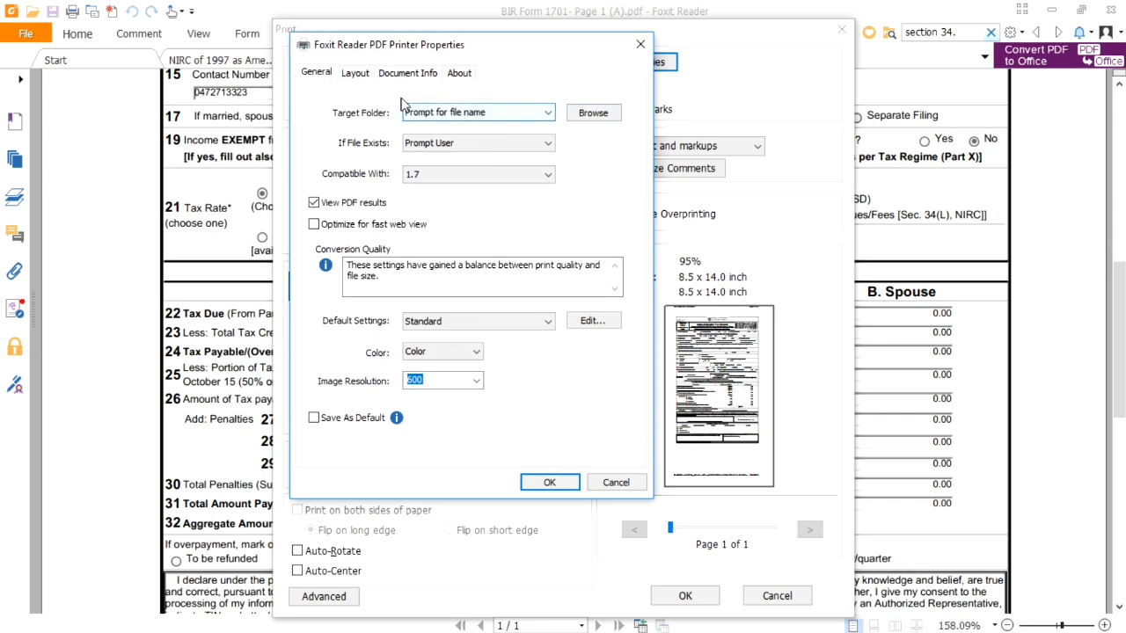
pyautogui.click(356, 73)
pyautogui.click(372, 174)
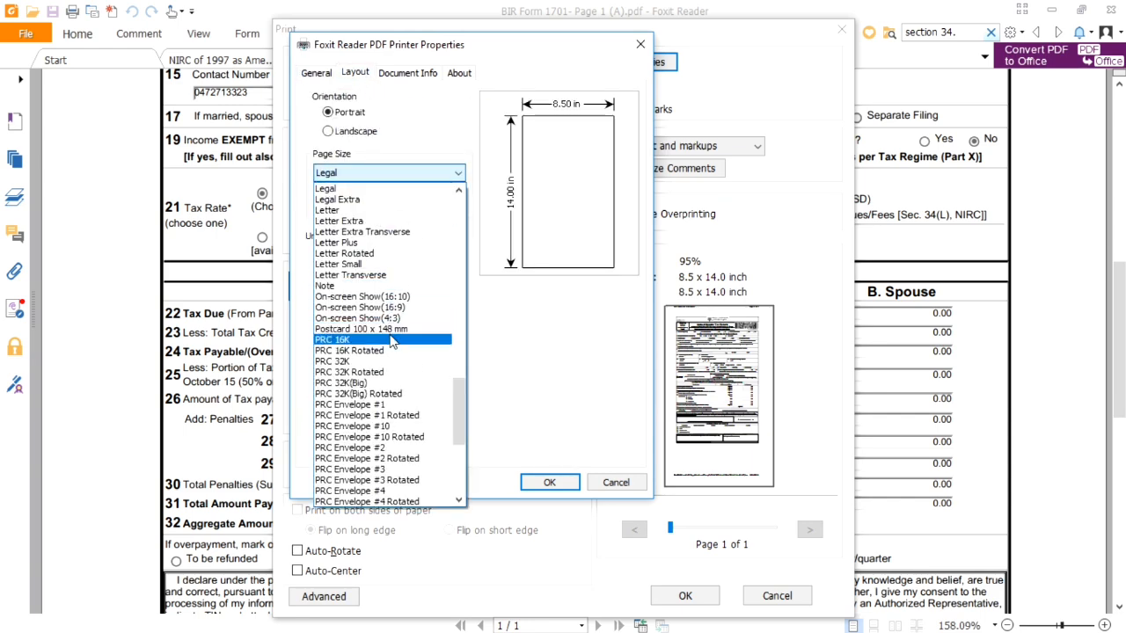
pyautogui.scroll(15, 387, 330)
pyautogui.scroll(2, 394, 333)
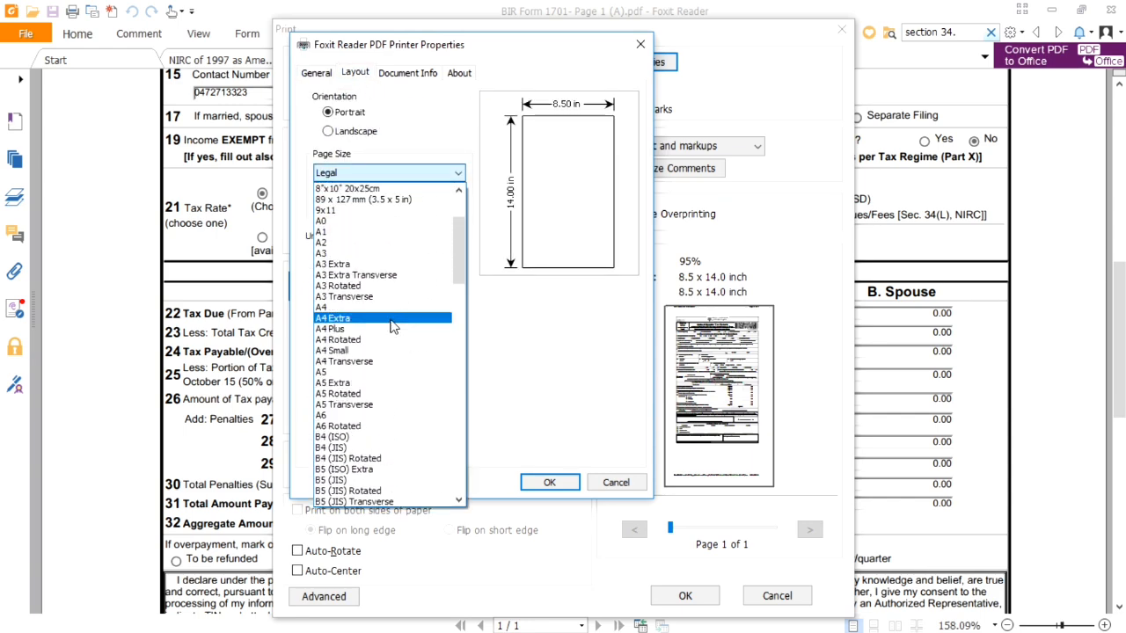
pyautogui.click(380, 315)
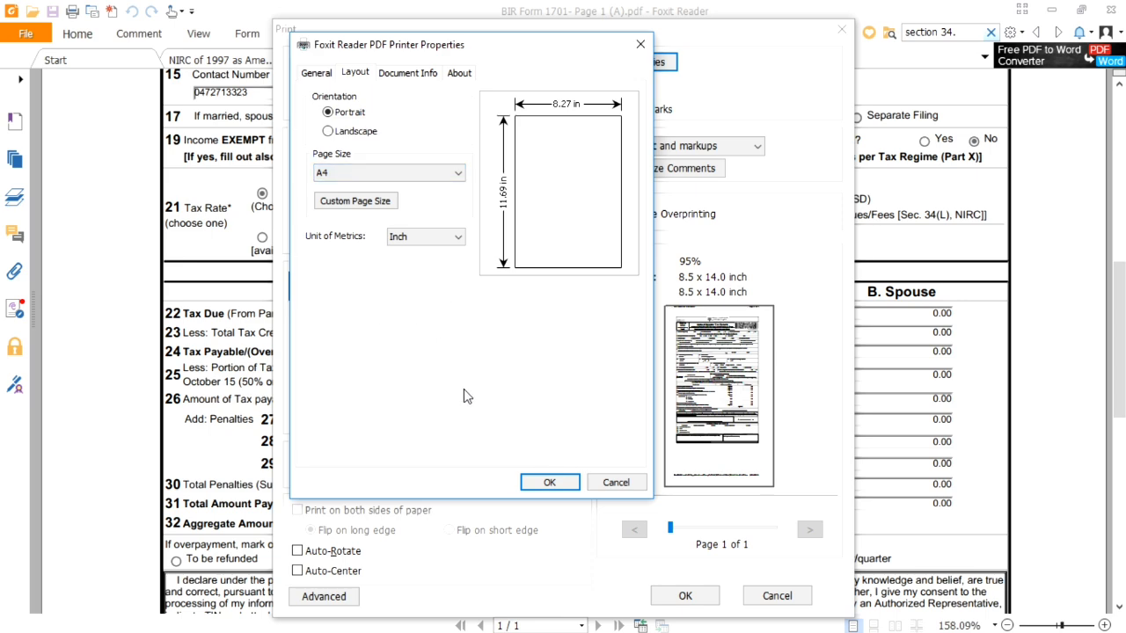
pyautogui.click(538, 480)
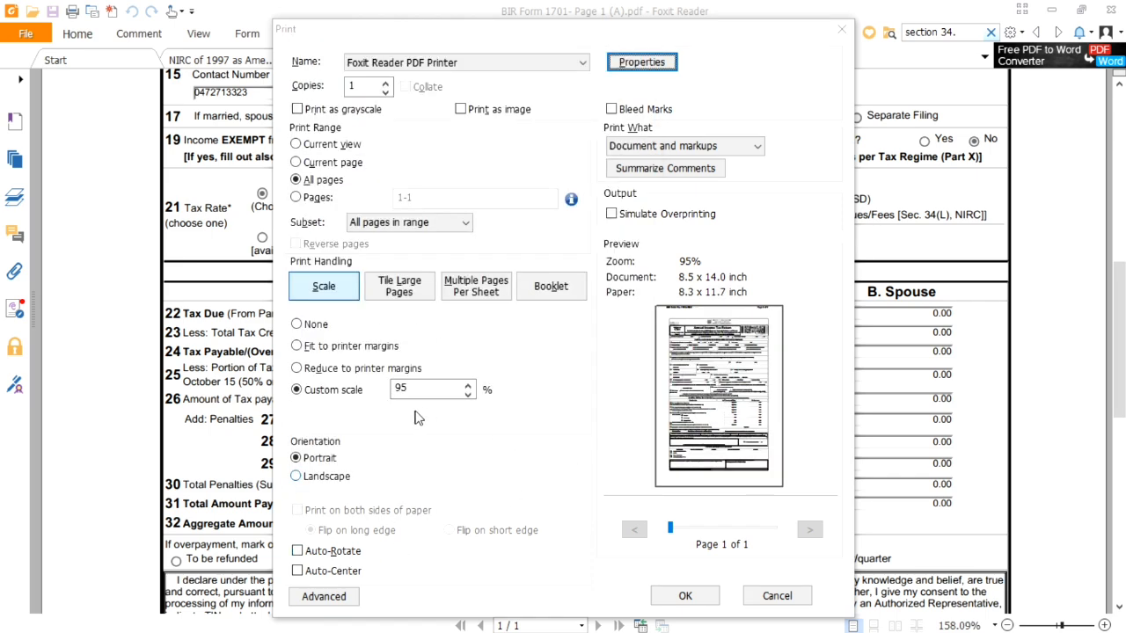
# Print the scaled page to a PDF on the Desktop named "Sample".
pyautogui.click(683, 596)
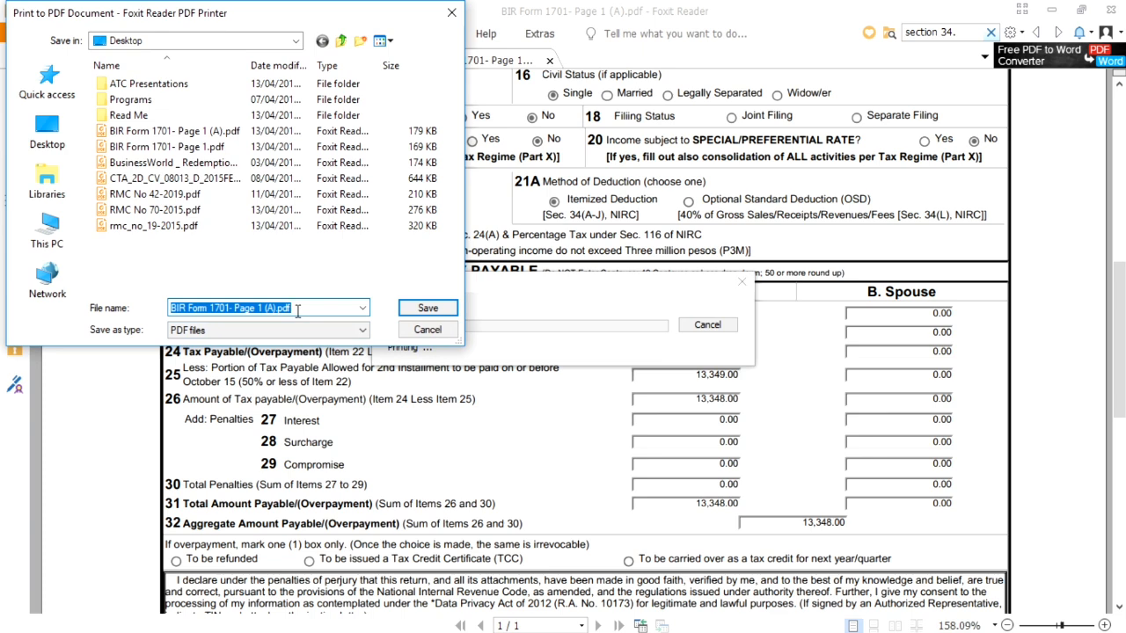
pyautogui.write('Sample')
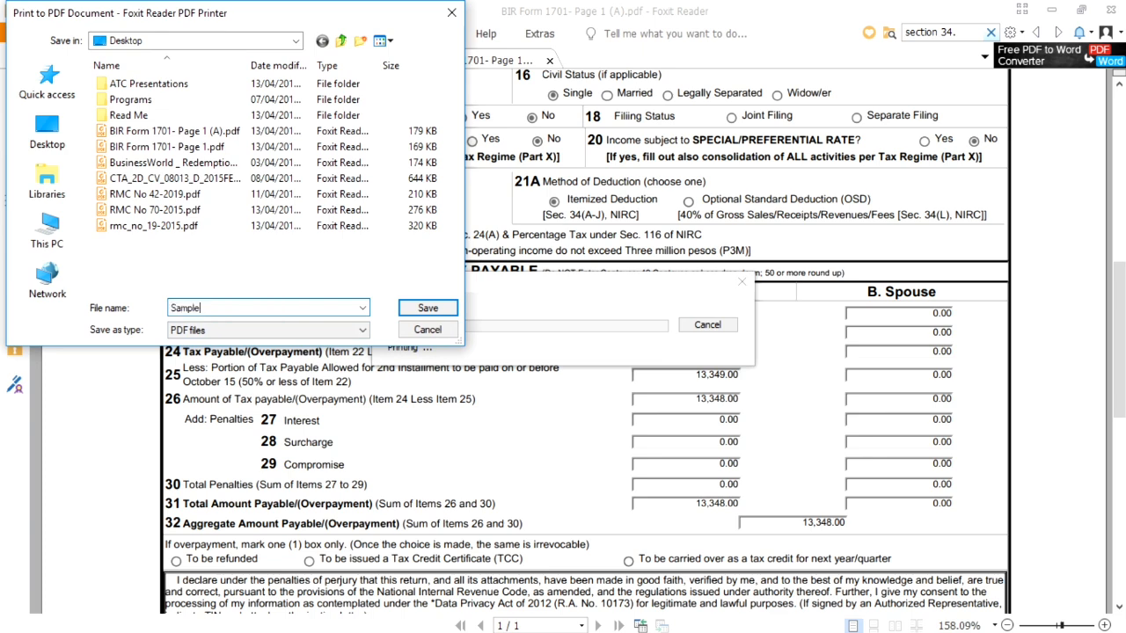
pyautogui.click(427, 308)
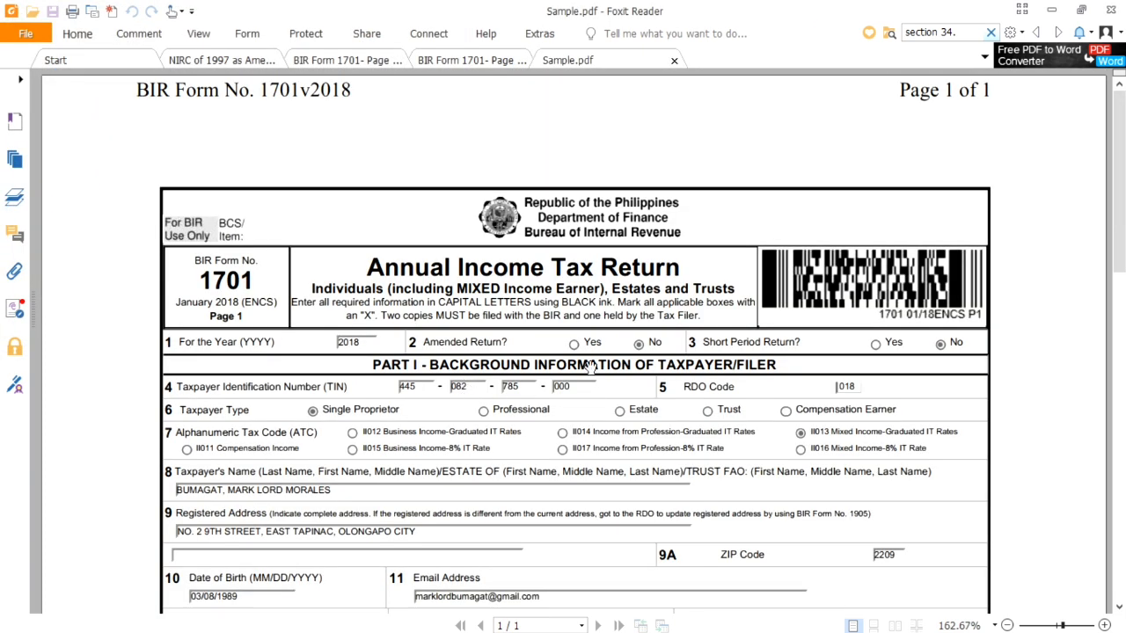
# Switch from the Sample PDF back to the BIR Form No. 1701v2018 window and start printing page 1 of the form.
pyautogui.scroll(-15, 596, 371)
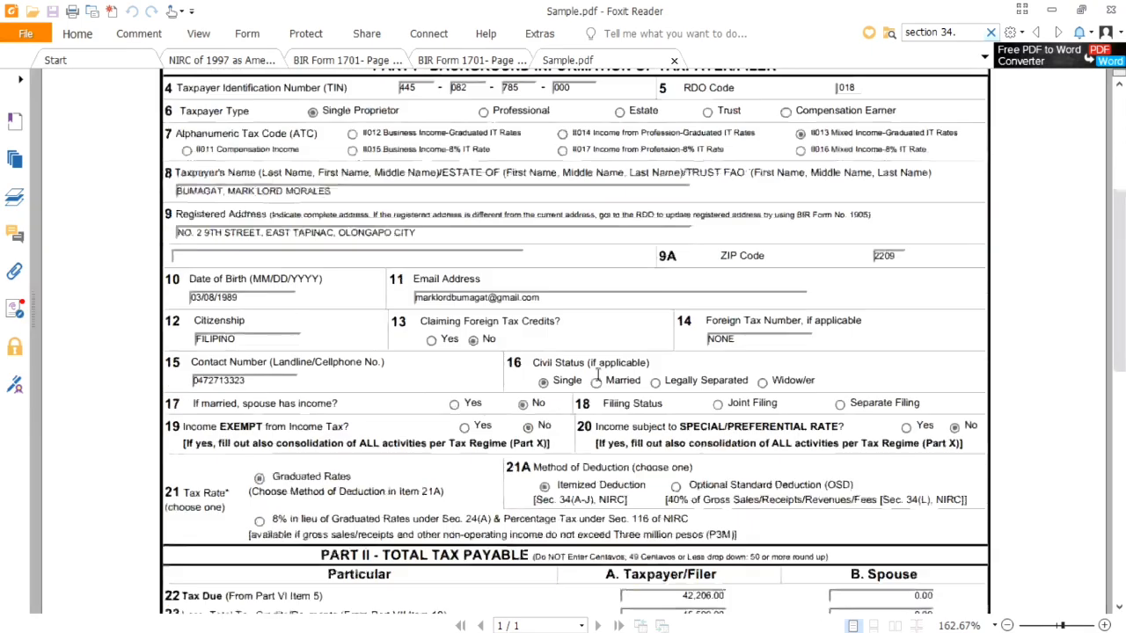
pyautogui.scroll(-3, 601, 370)
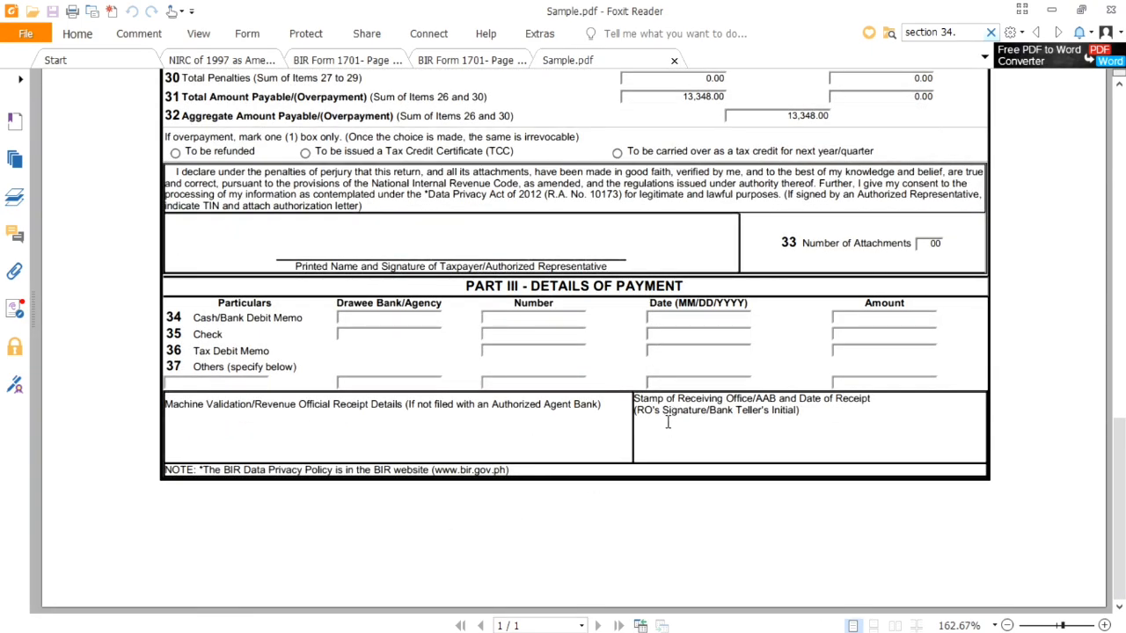
pyautogui.scroll(10, 666, 427)
pyautogui.hotkey('alt', 'Tab')
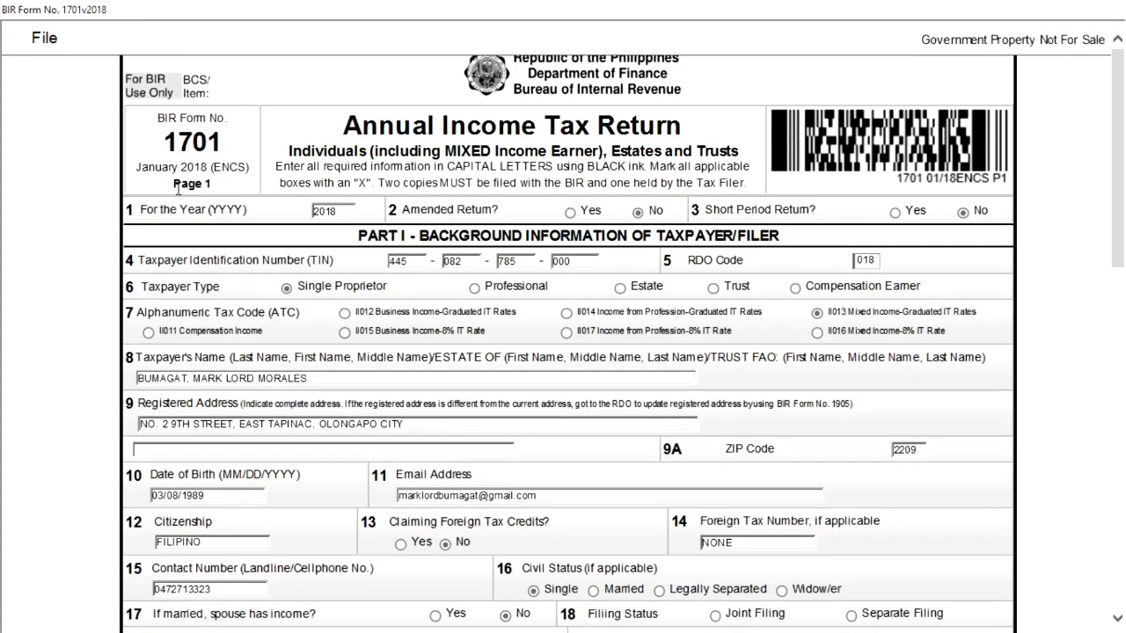
pyautogui.click(39, 41)
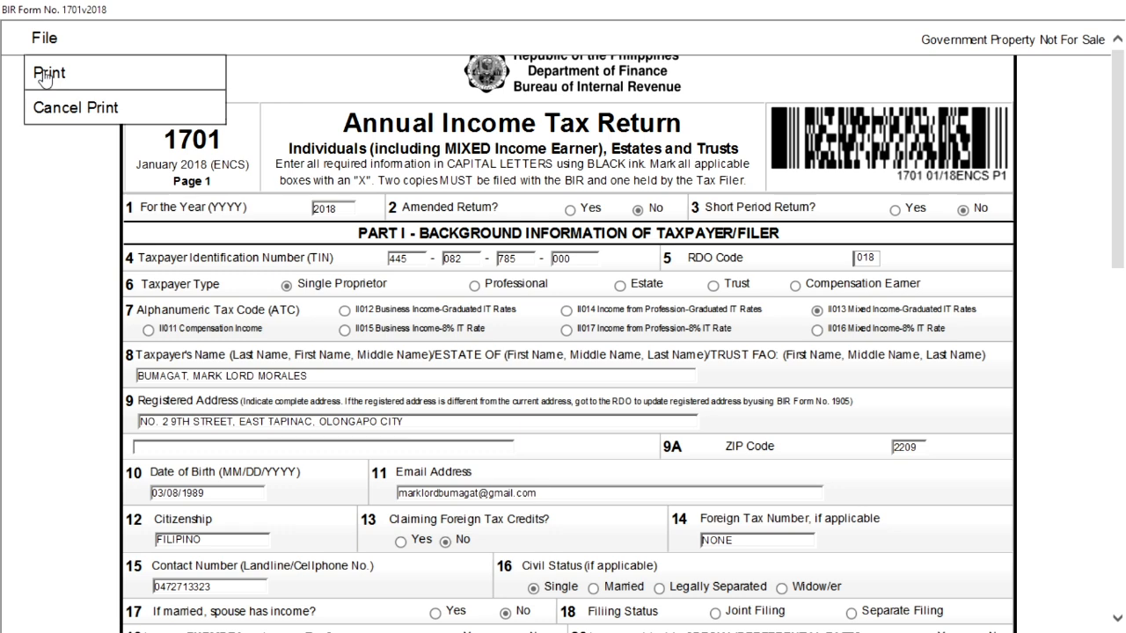
pyautogui.click(47, 77)
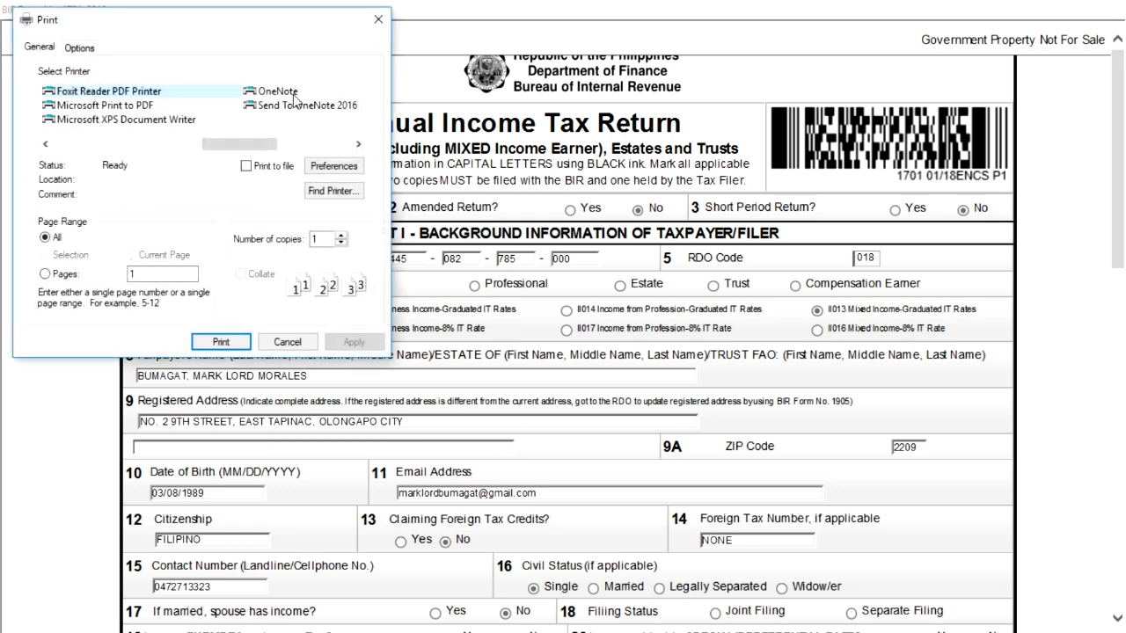
pyautogui.moveTo(262, 27); pyautogui.dragTo(388, 59)
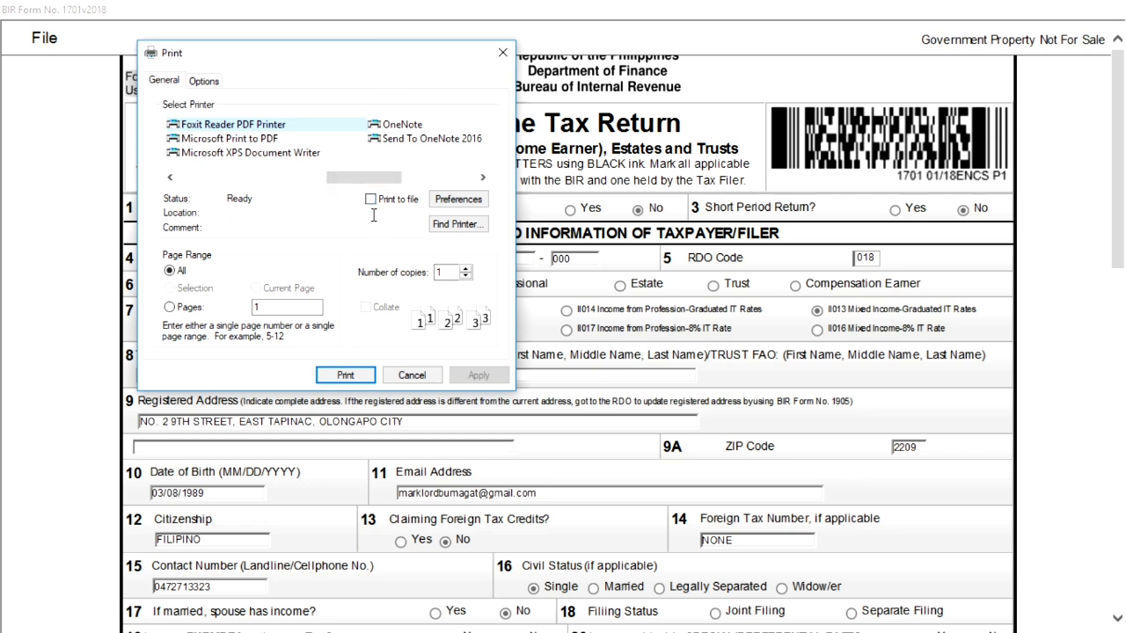
# Set the page size to Legal in the preferences of the Foxit Reader PDF Printer.
pyautogui.click(456, 200)
pyautogui.click(231, 145)
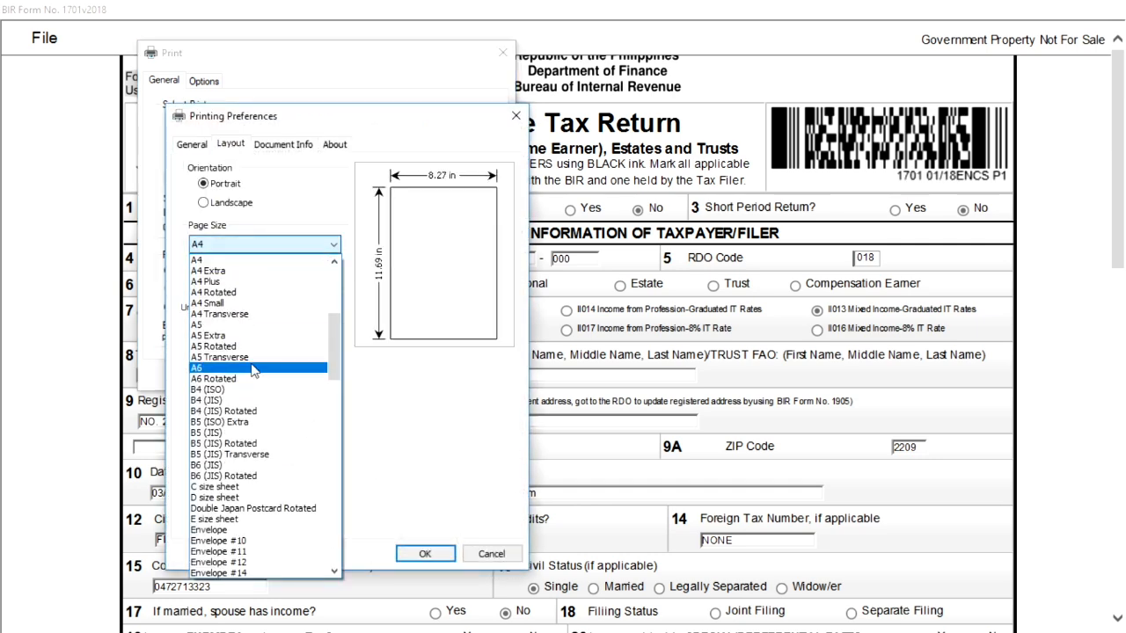
pyautogui.scroll(-5, 264, 387)
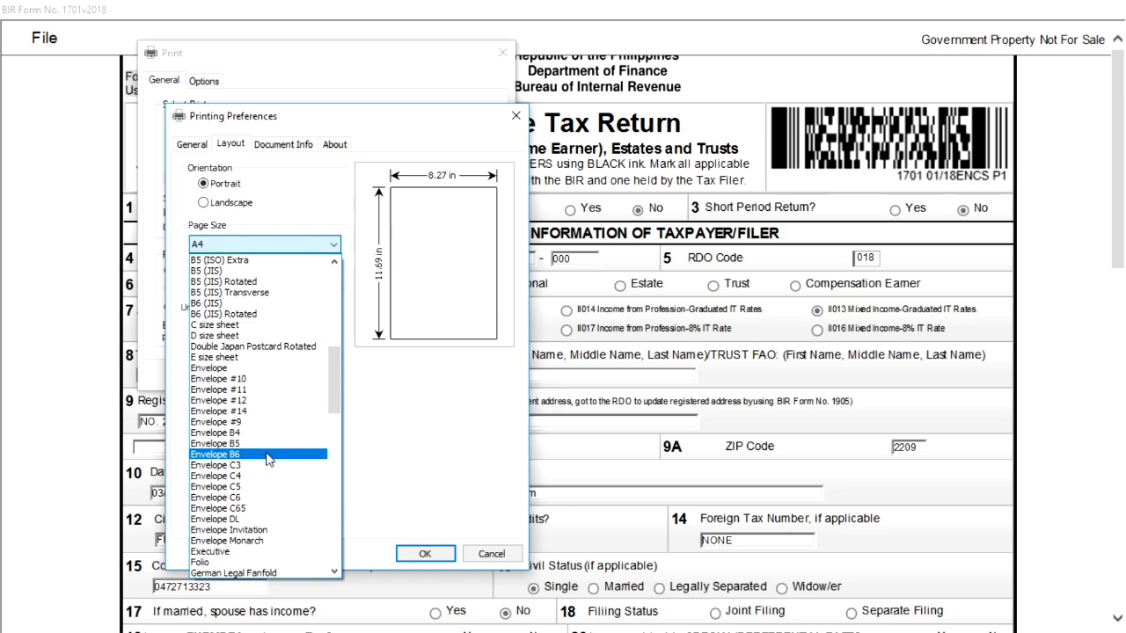
pyautogui.scroll(-7, 275, 454)
pyautogui.scroll(-7, 273, 449)
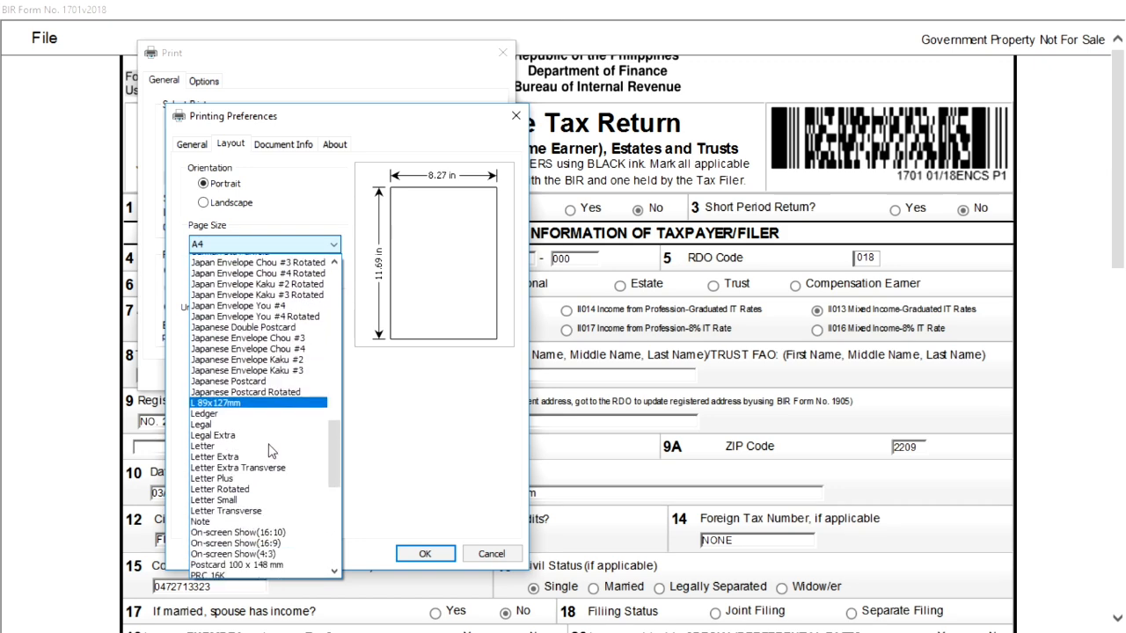
pyautogui.click(252, 303)
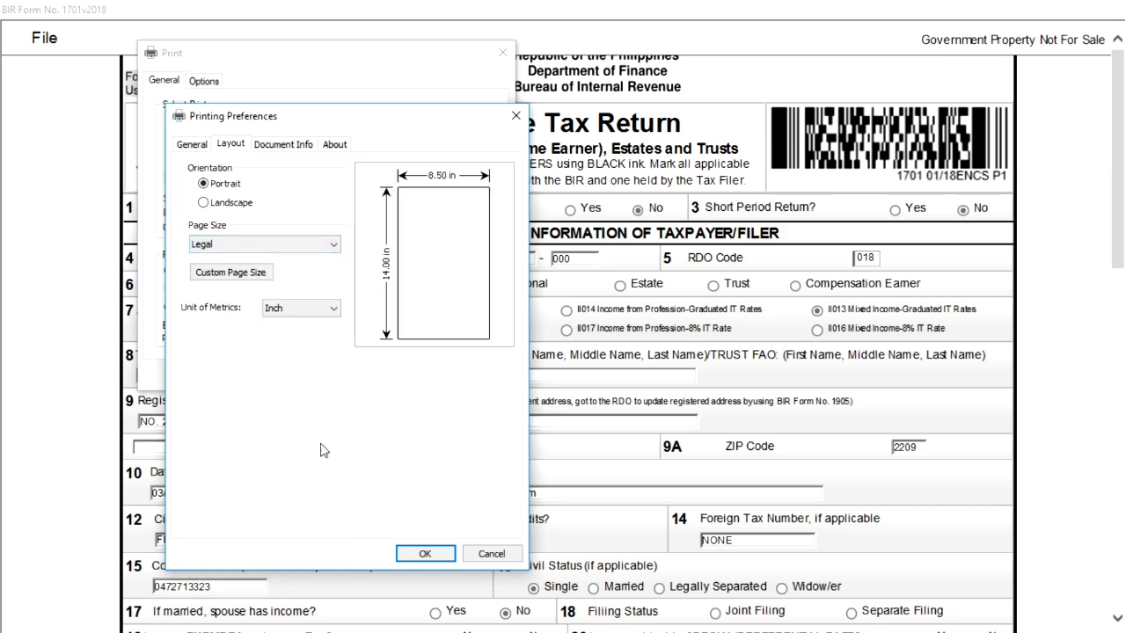
pyautogui.click(425, 553)
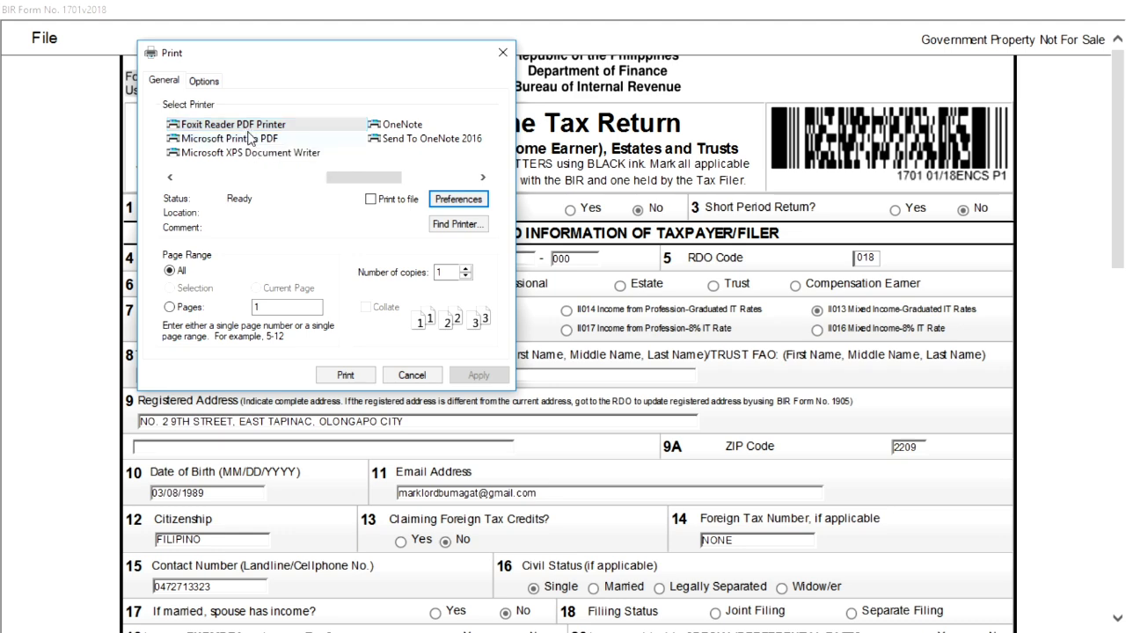
# Print the form to a PDF on the Desktop named "Sample 2".
pyautogui.click(346, 374)
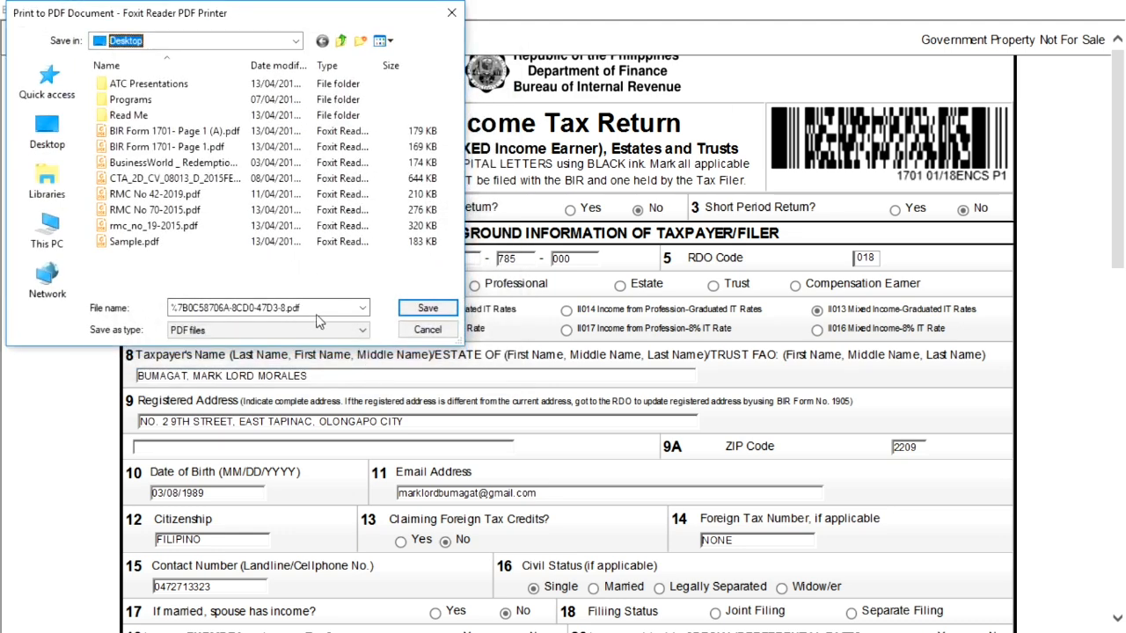
pyautogui.write('Sample ')
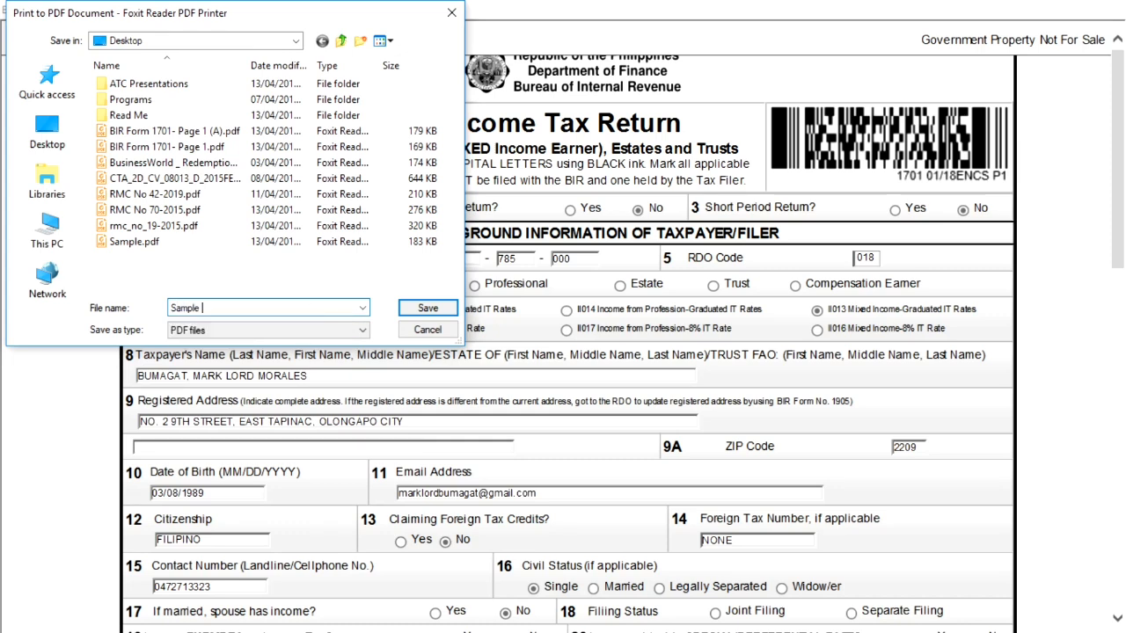
pyautogui.write('2')
pyautogui.click(431, 310)
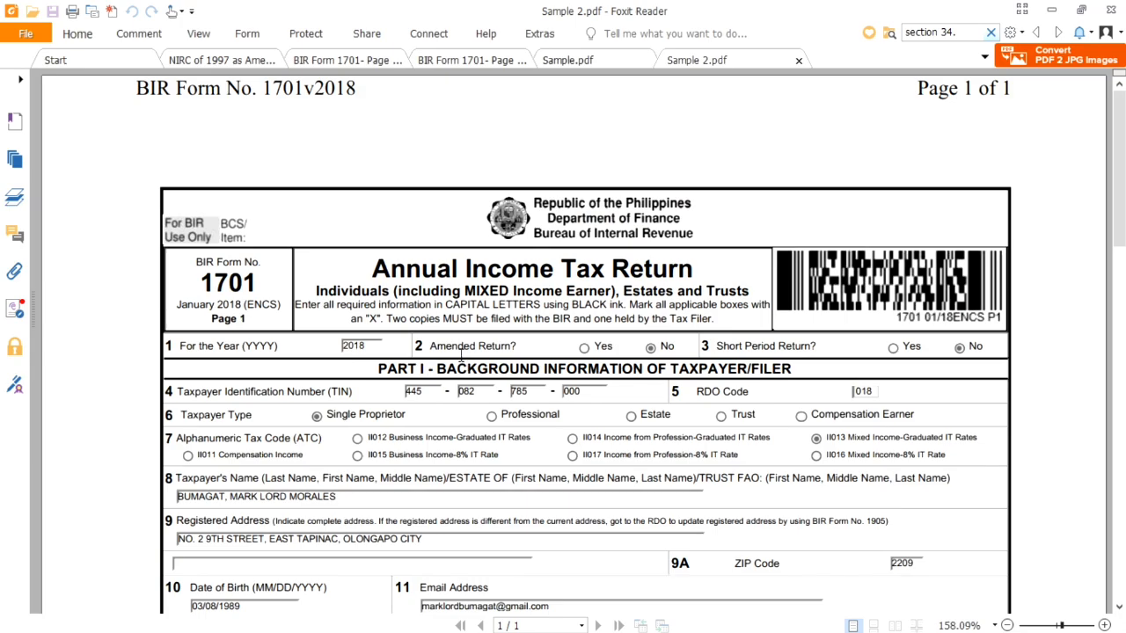
# Start printing the Sample 2 PDF and choose the EPSON L360 Series printer.
pyautogui.scroll(-15, 461, 354)
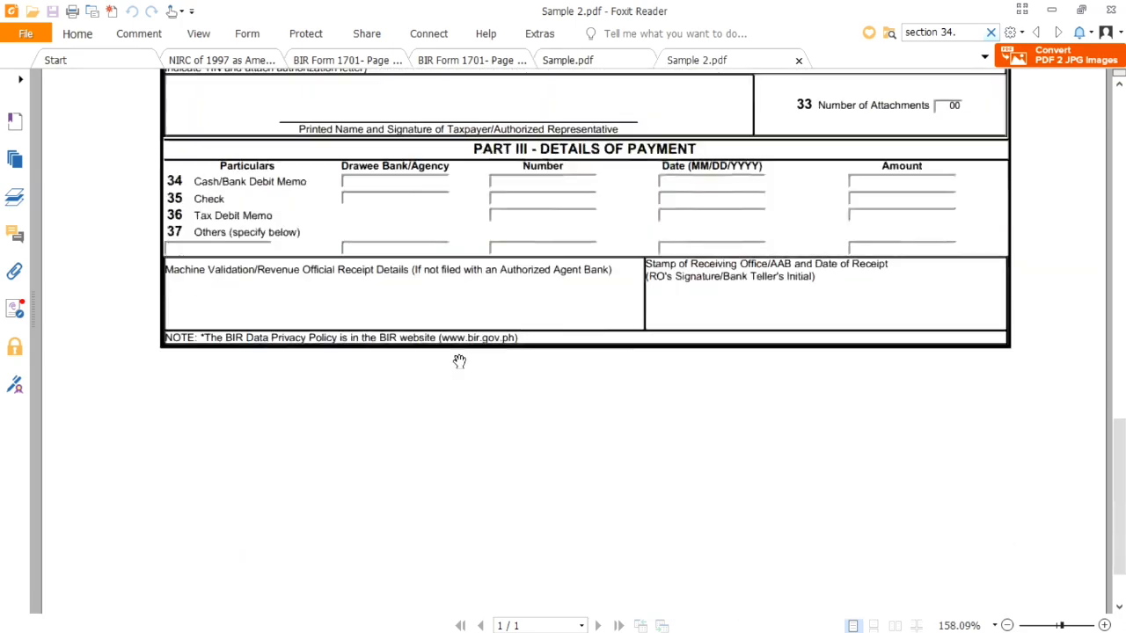
pyautogui.scroll(15, 449, 400)
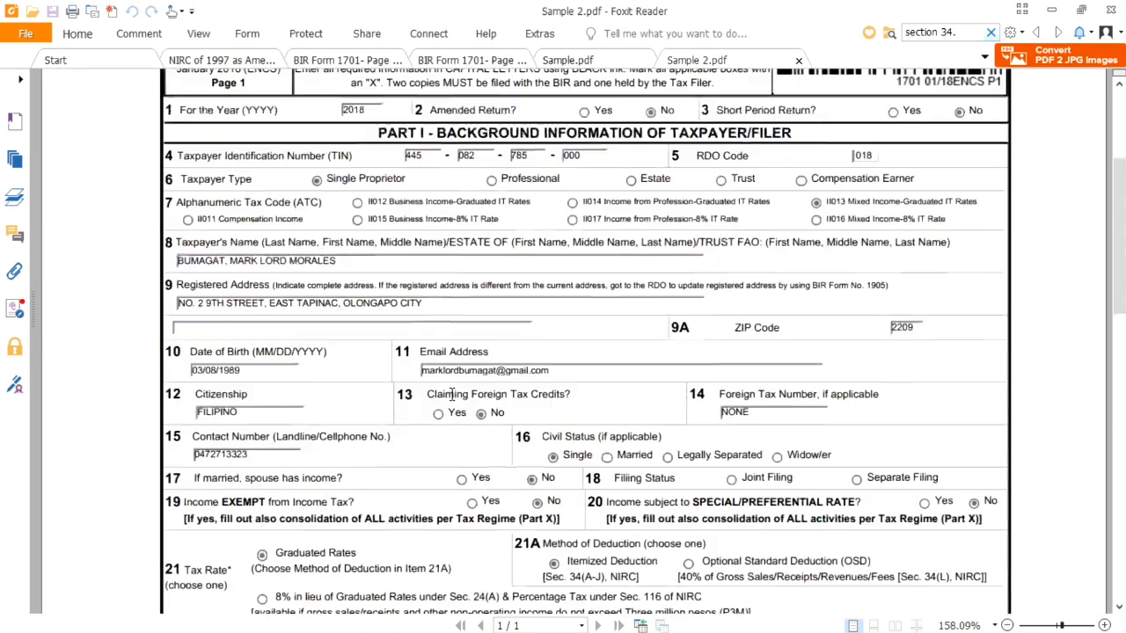
pyautogui.scroll(3, 451, 394)
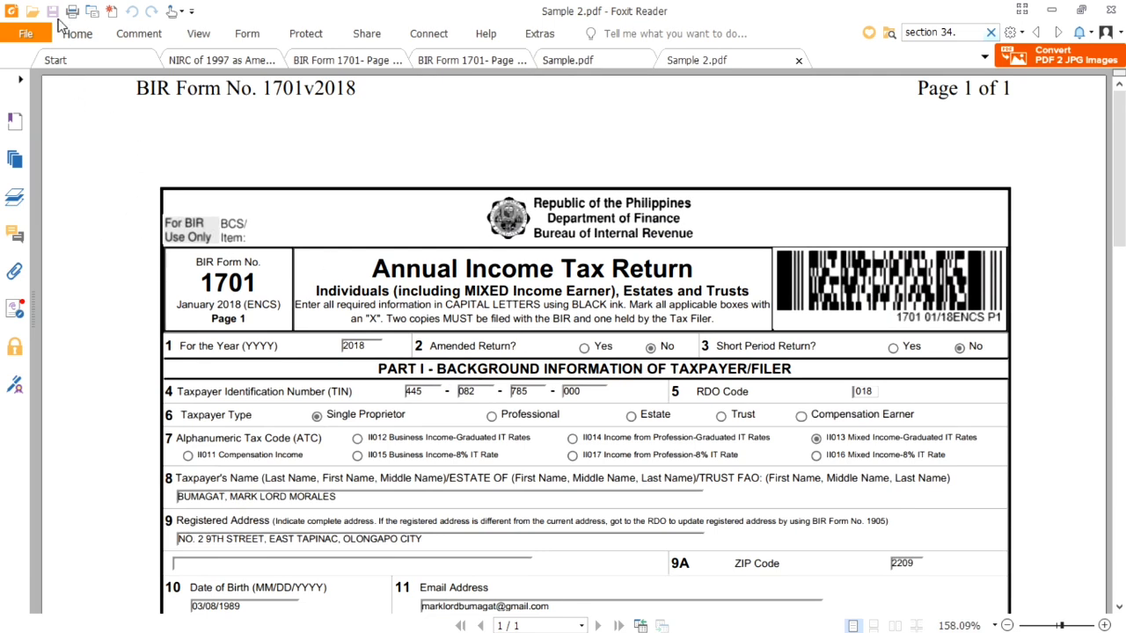
pyautogui.click(72, 13)
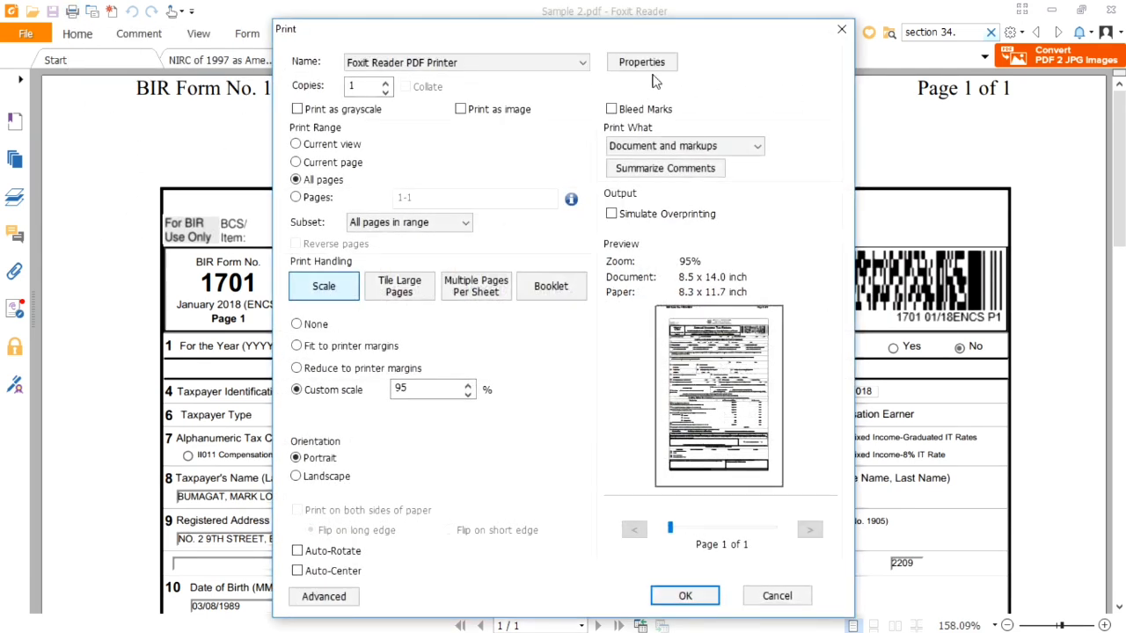
pyautogui.click(580, 64)
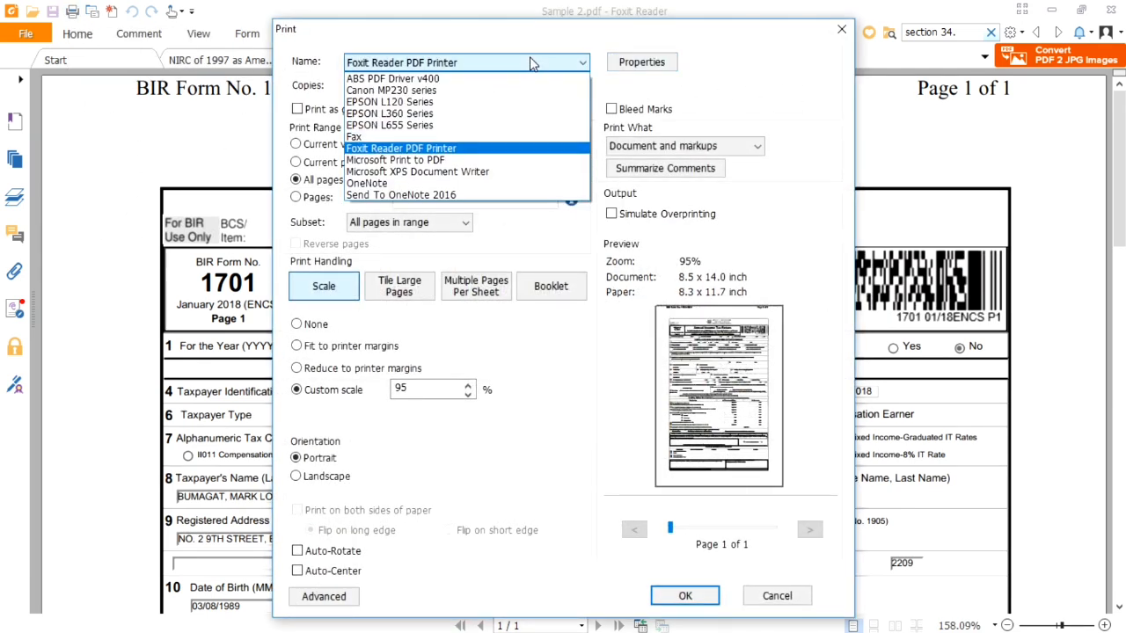
pyautogui.click(439, 117)
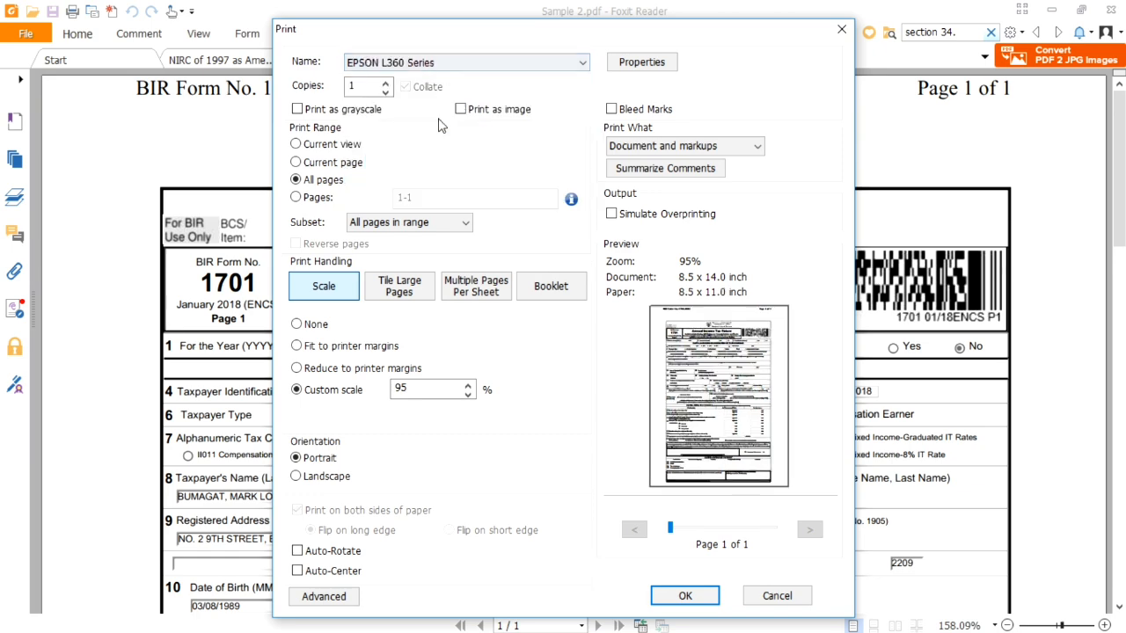
# Set the document size to A4 210 x 297 mm in the EPSON L360 Series properties.
pyautogui.click(630, 67)
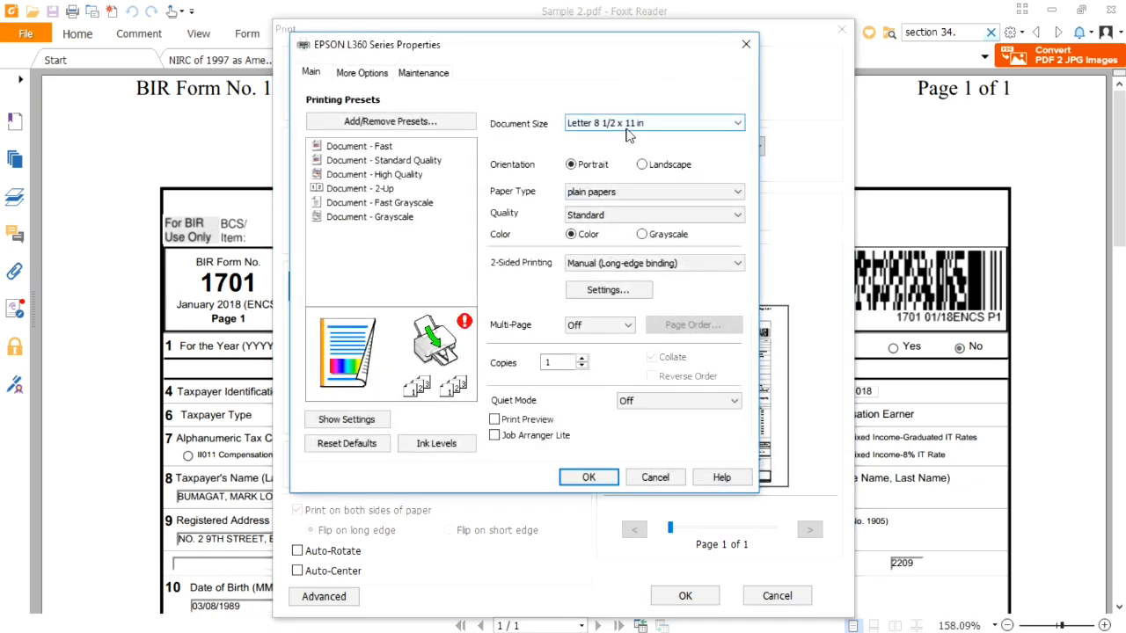
pyautogui.click(630, 125)
pyautogui.click(622, 137)
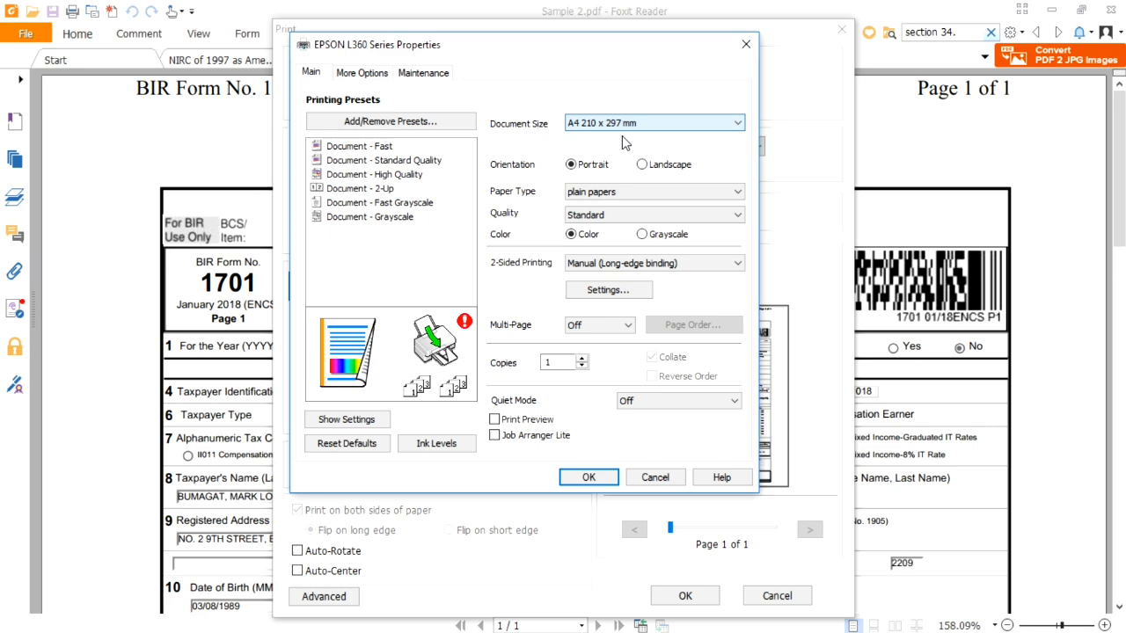
pyautogui.click(592, 481)
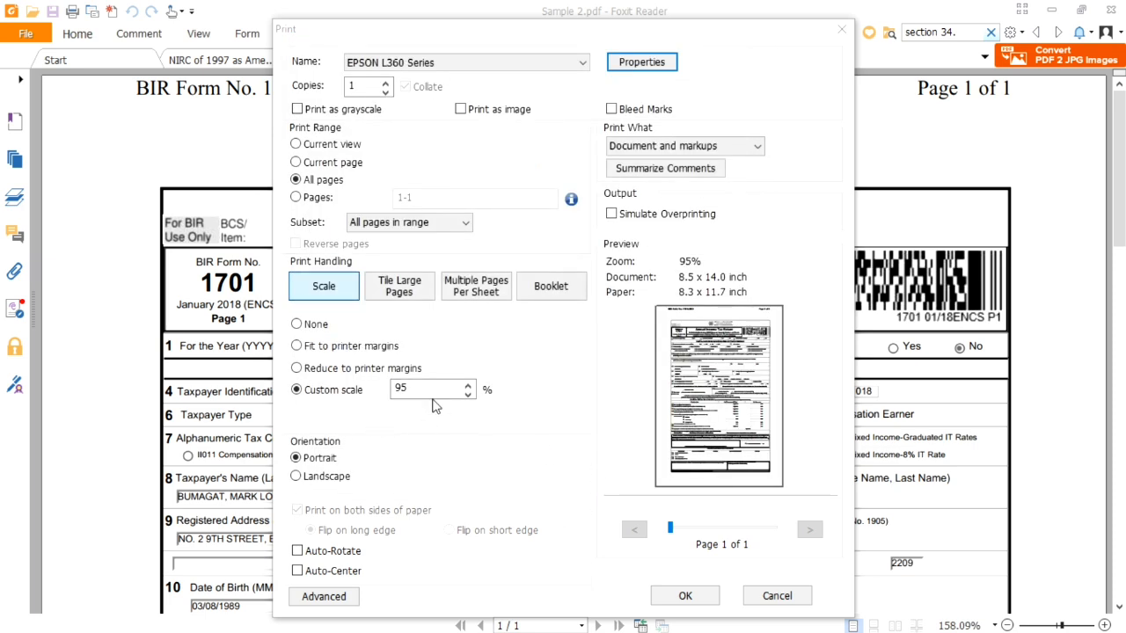
# Set the custom print scale to 96% and apply it to the preview, leaving Auto-Center off.
pyautogui.moveTo(438, 386); pyautogui.dragTo(397, 391)
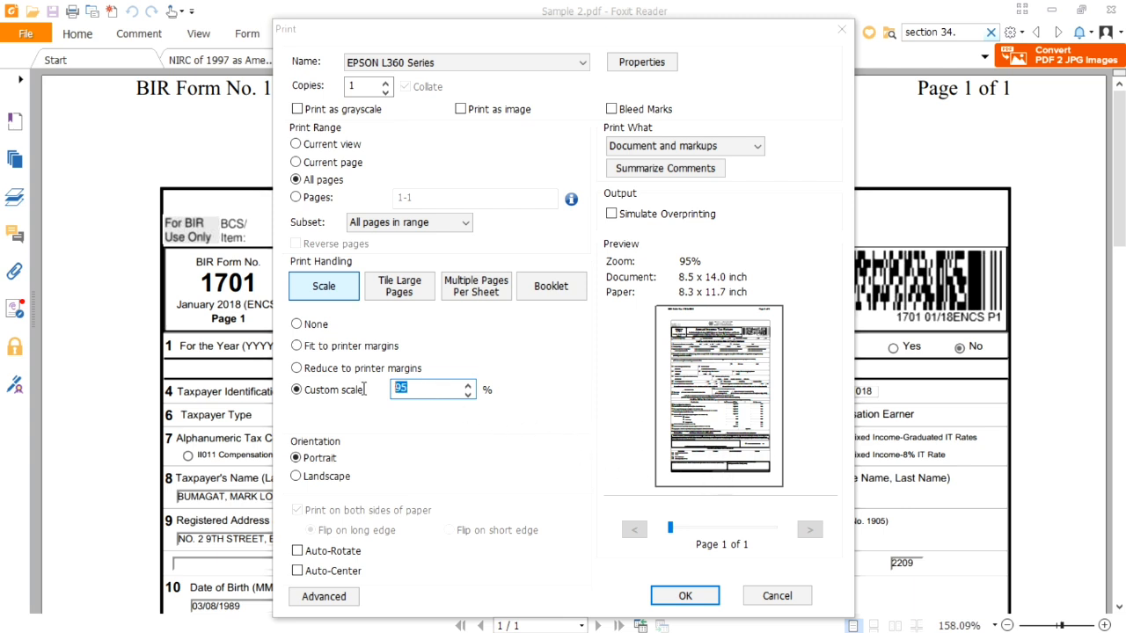
pyautogui.write('96')
pyautogui.click(326, 568)
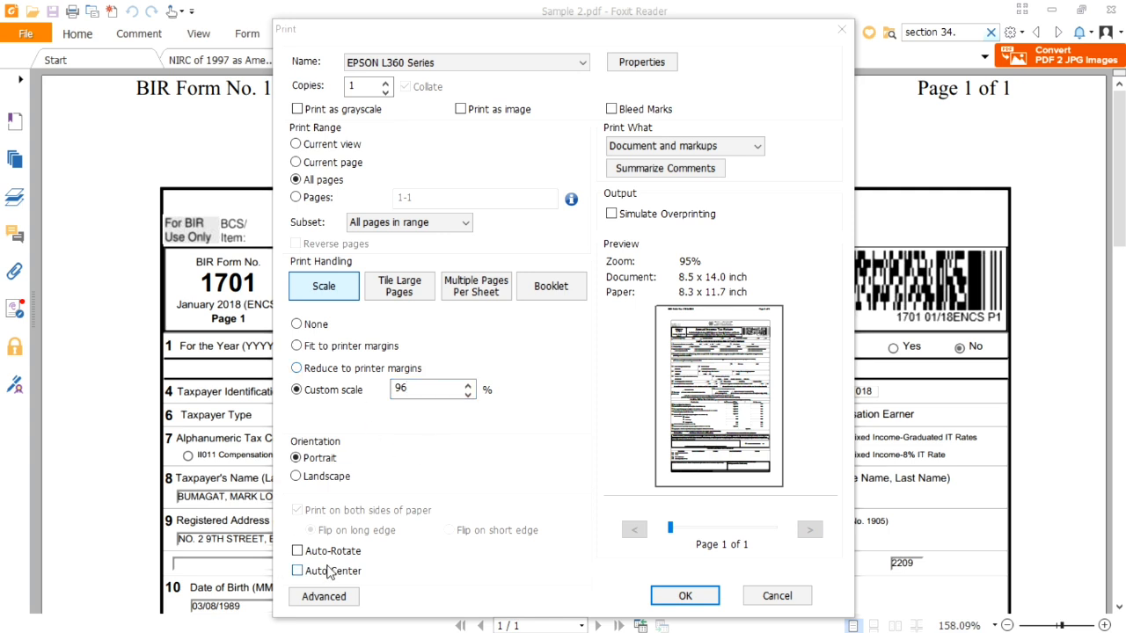
pyautogui.click(323, 574)
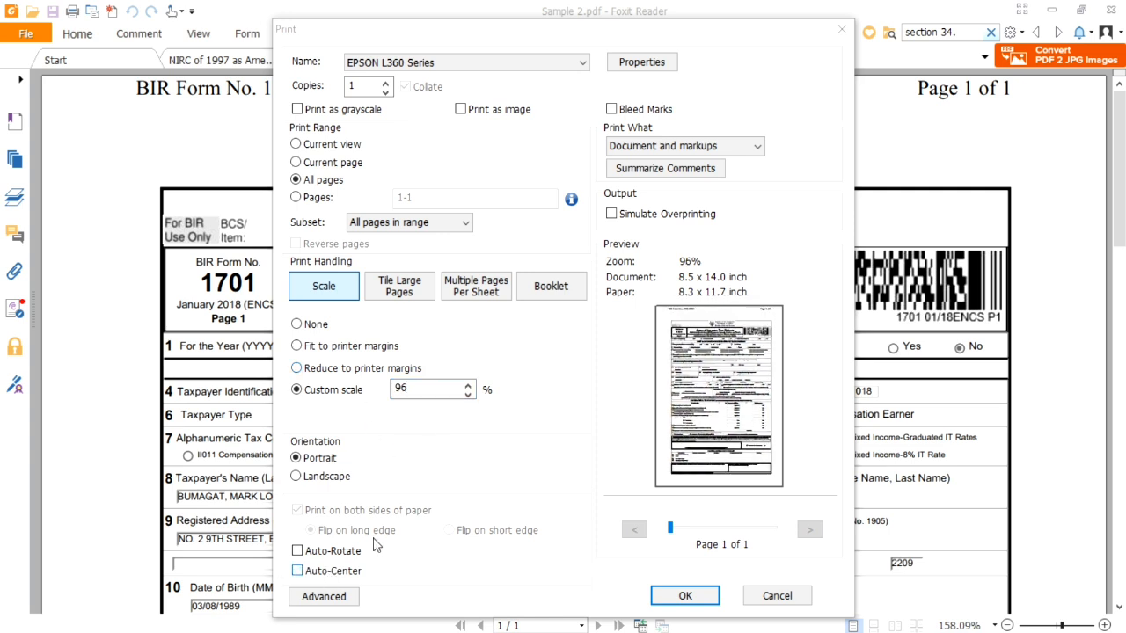
# Raise the custom print scale in small increments to just above 97.8%, with the page preview as a guide.
pyautogui.click(468, 385)
pyautogui.click(468, 385)
pyautogui.click(468, 385)
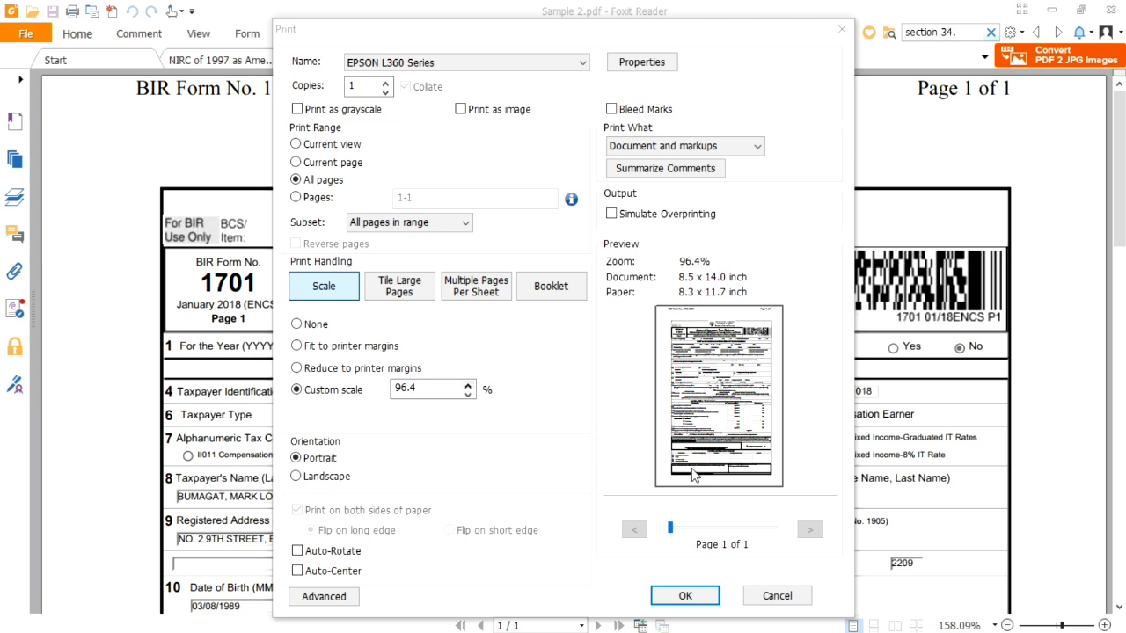
pyautogui.click(468, 386)
pyautogui.click(467, 386)
pyautogui.click(467, 386)
pyautogui.click(468, 386)
pyautogui.click(468, 386)
pyautogui.click(468, 386)
pyautogui.click(467, 386)
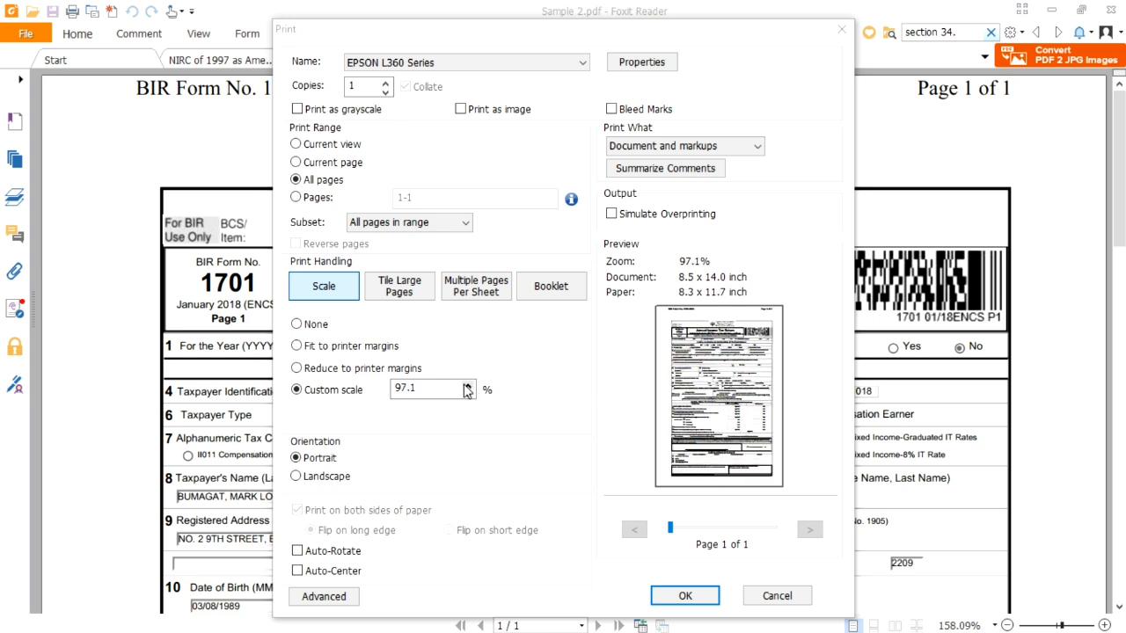
pyautogui.click(467, 387)
pyautogui.click(467, 386)
pyautogui.click(467, 386)
pyautogui.click(468, 386)
pyautogui.click(468, 386)
pyautogui.click(468, 386)
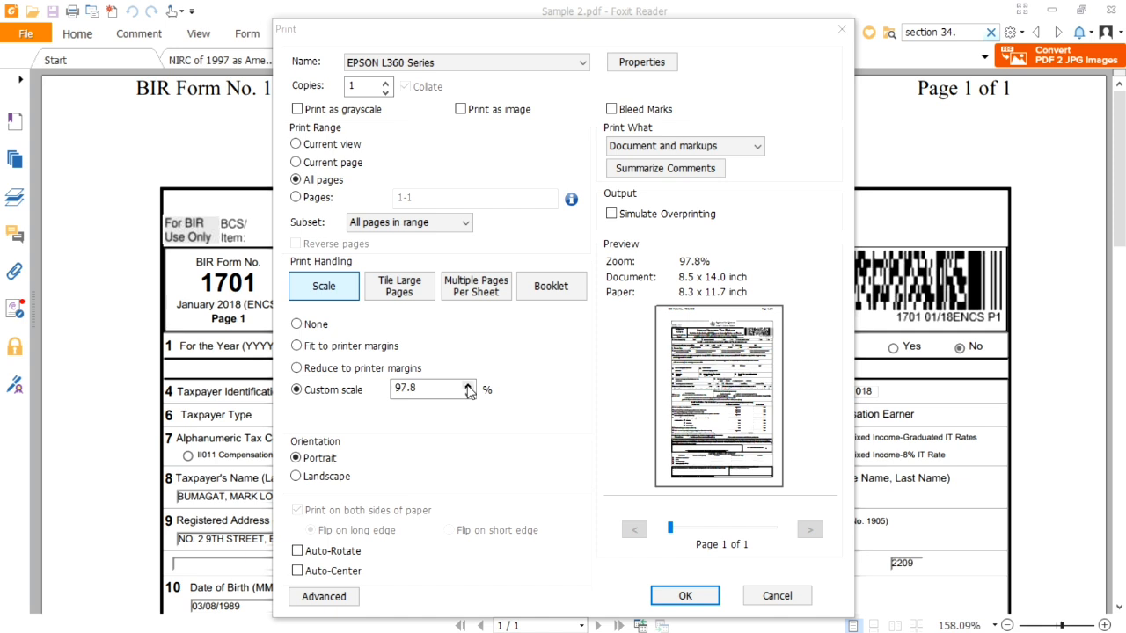
pyautogui.click(468, 386)
pyautogui.click(468, 386)
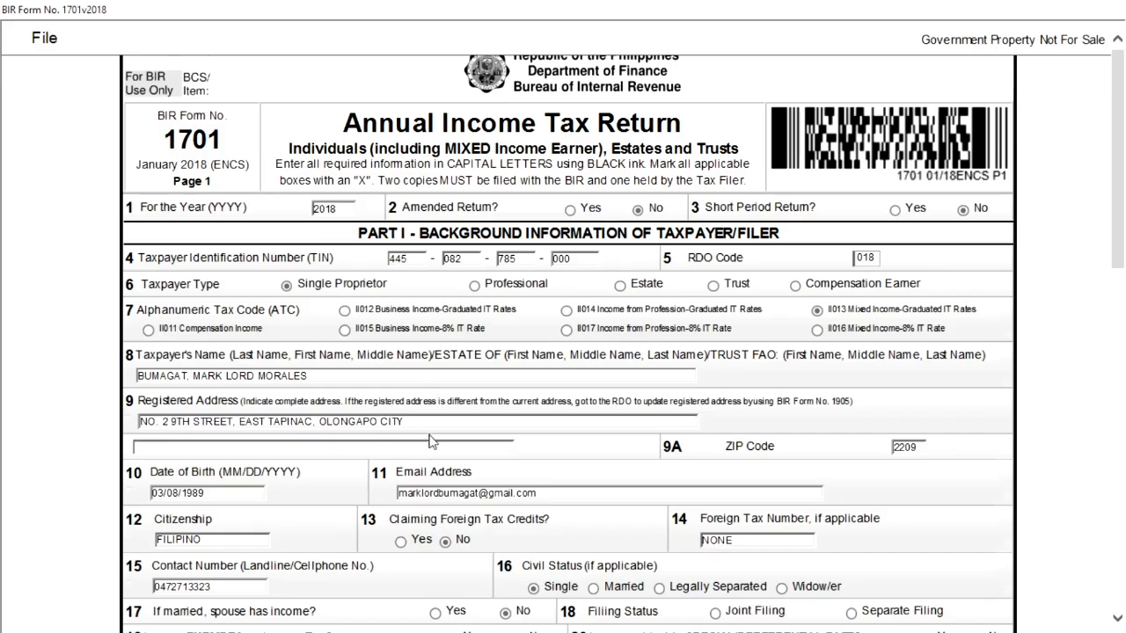
# Go to page 2 of BIR Form 1701 in the form window and return to the top of that page.
pyautogui.scroll(-15, 443, 449)
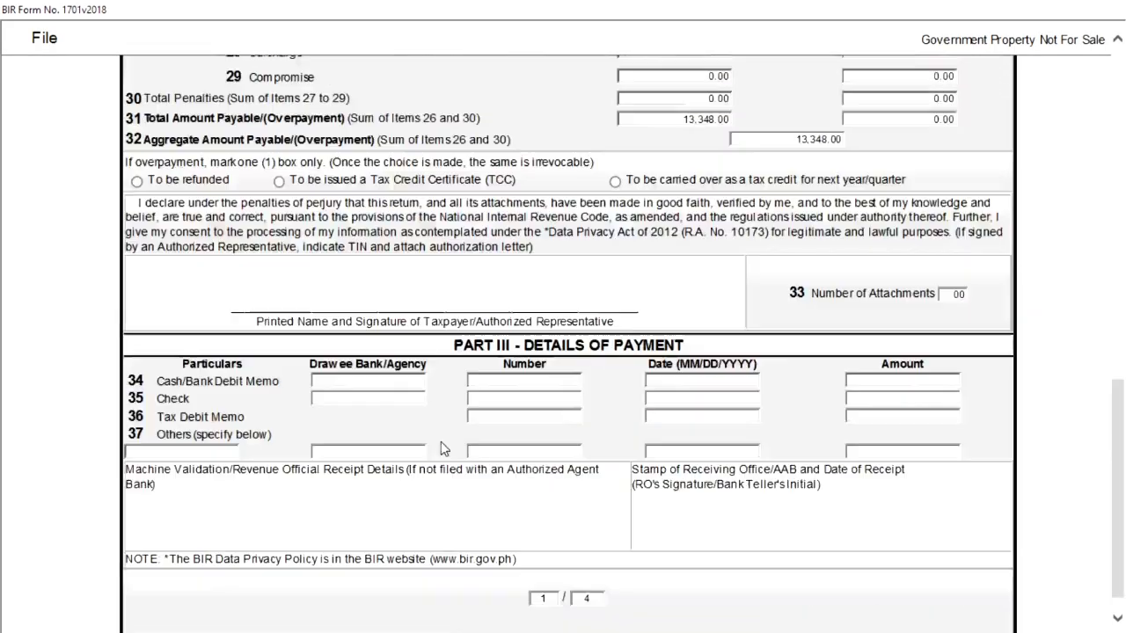
pyautogui.scroll(-1, 442, 448)
pyautogui.click(556, 570)
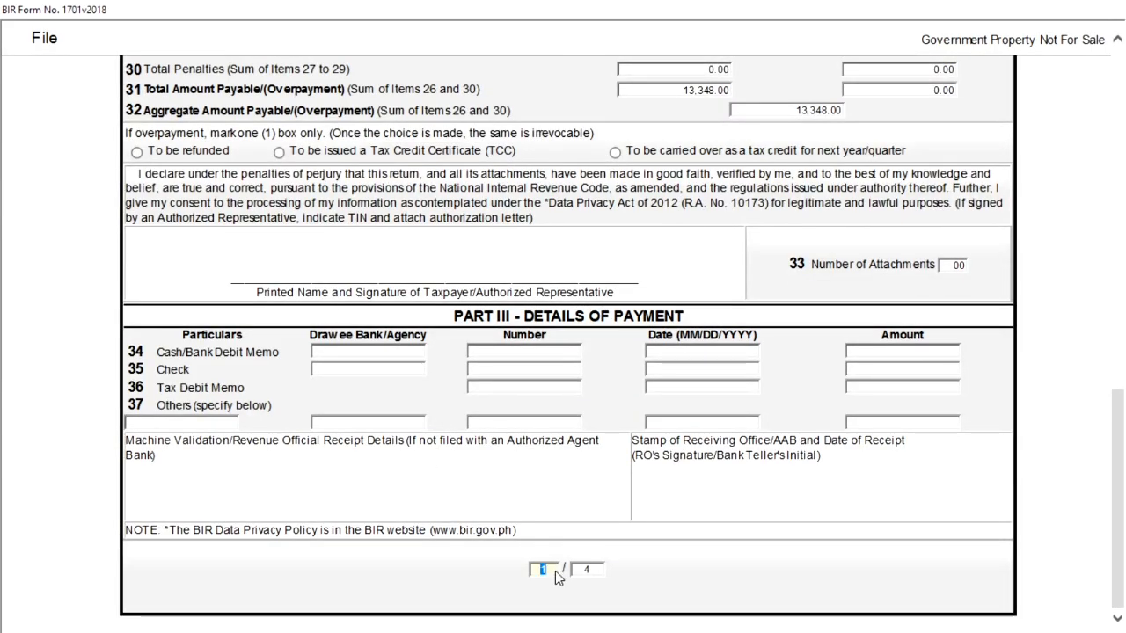
pyautogui.write('2')
pyautogui.scroll(4, 518, 530)
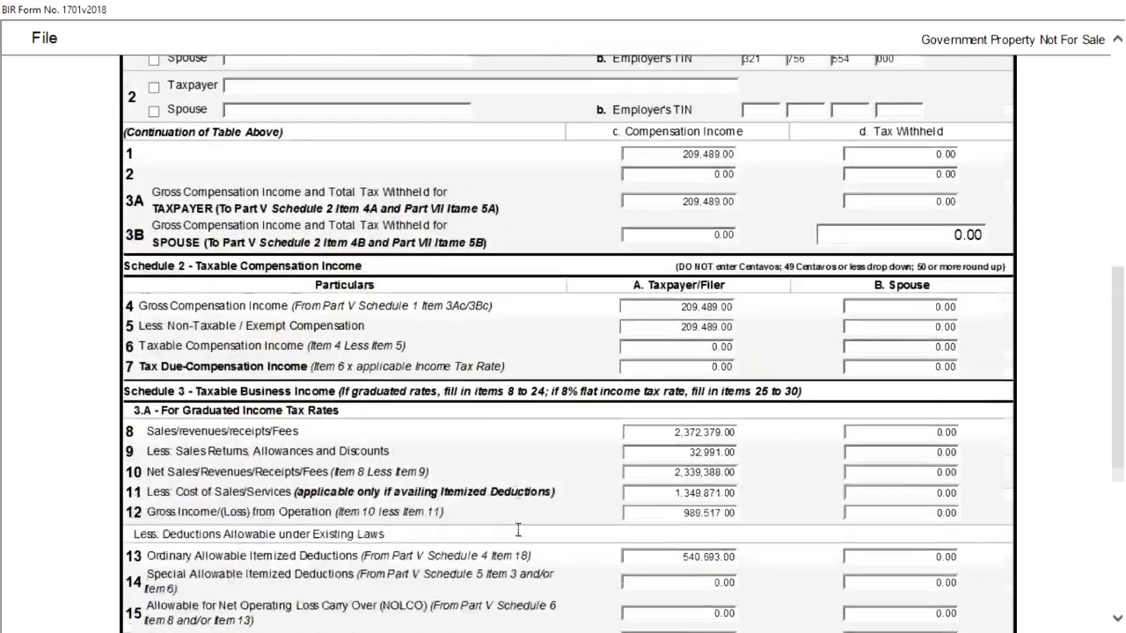
pyautogui.scroll(4, 517, 529)
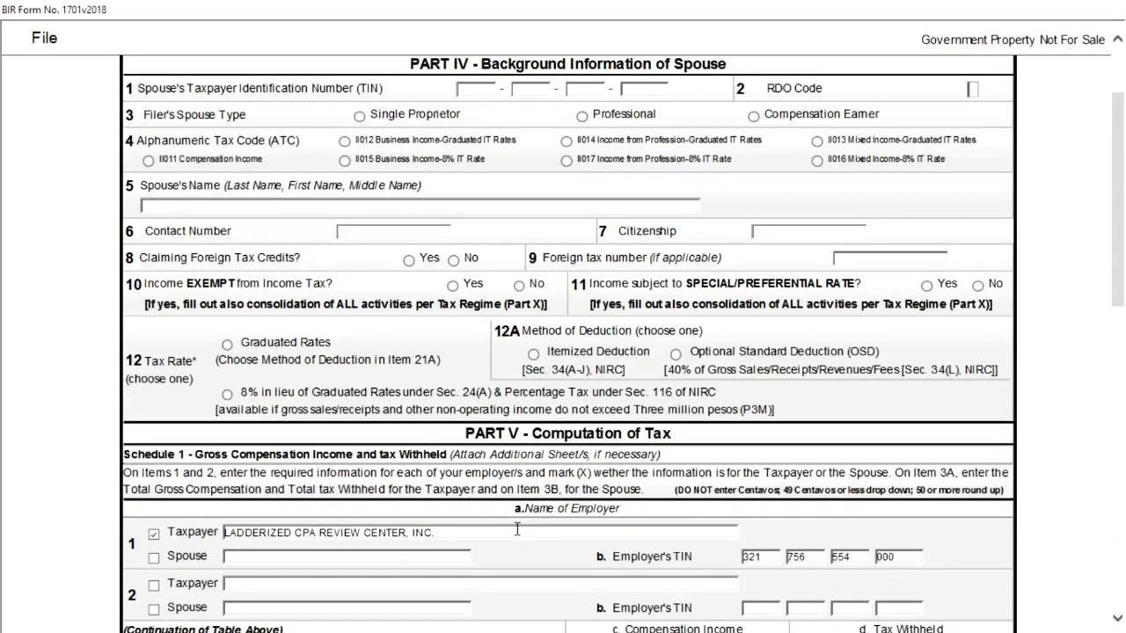
pyautogui.scroll(1, 515, 528)
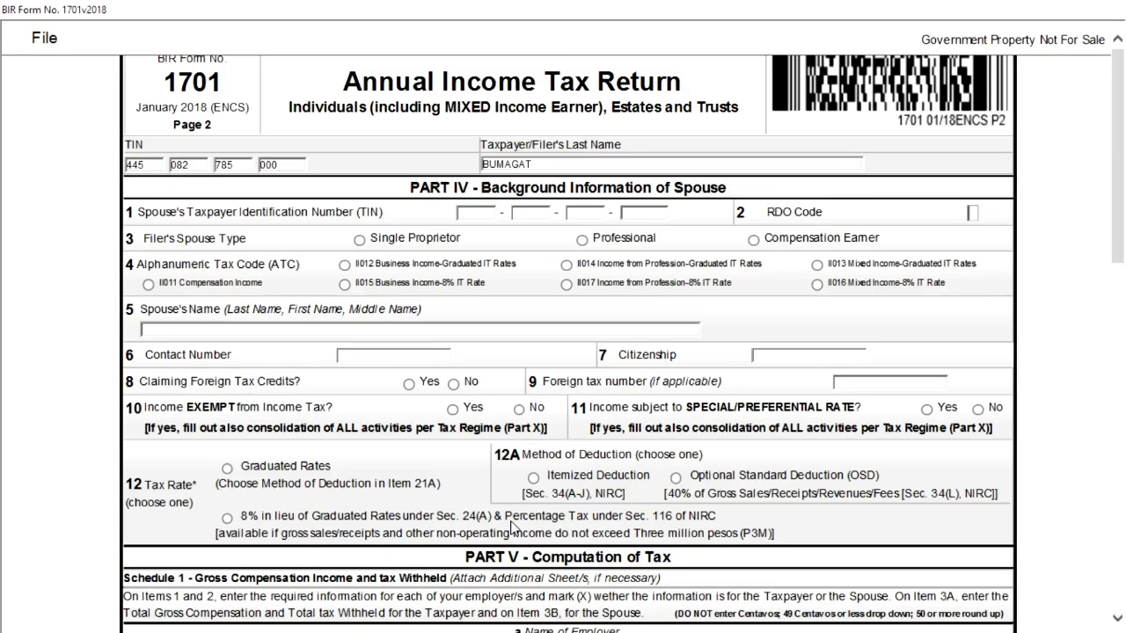